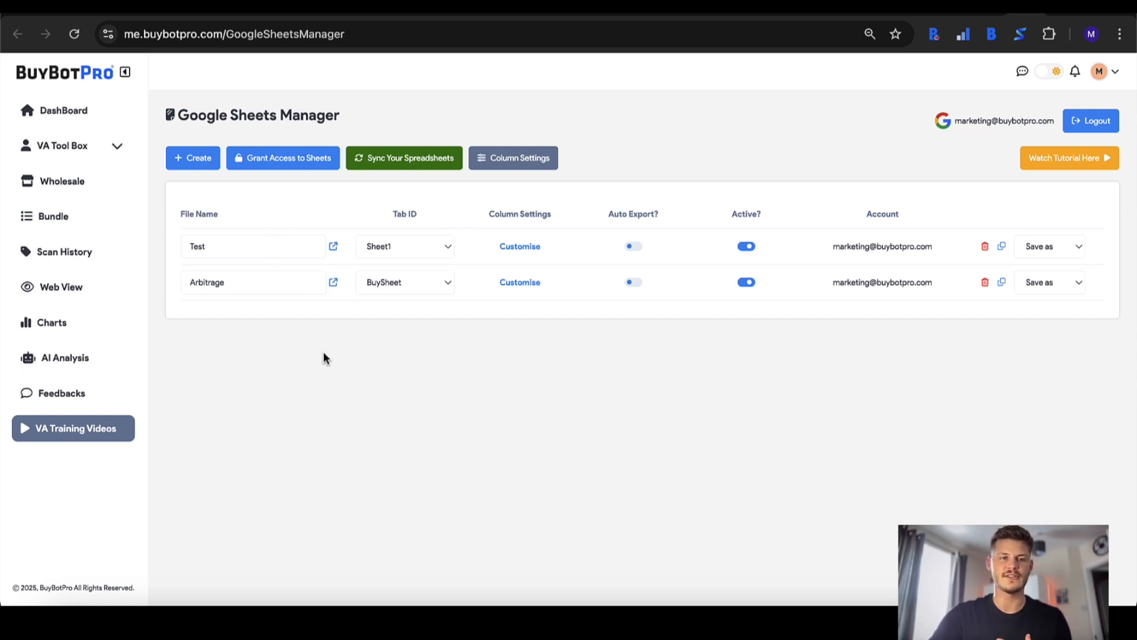
Create a new Google Sheet named "Youtube" with the default headers added.
{"action": "left_click", "coordinate": [194, 173]}
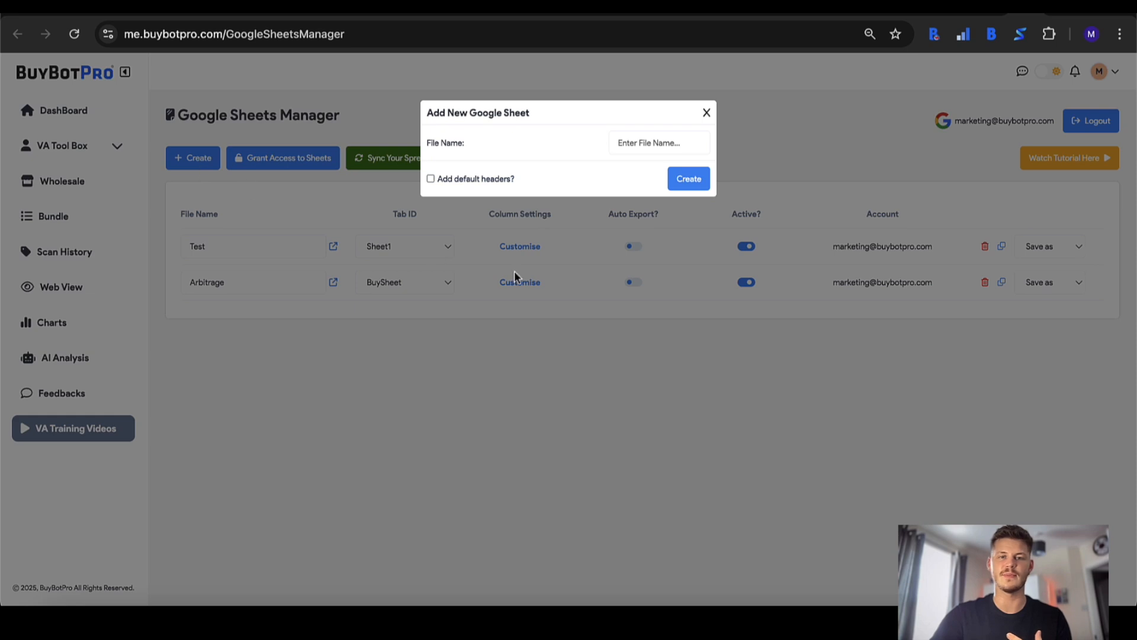
{"action": "left_click", "coordinate": [650, 148]}
{"action": "type", "text": "Youtube"}
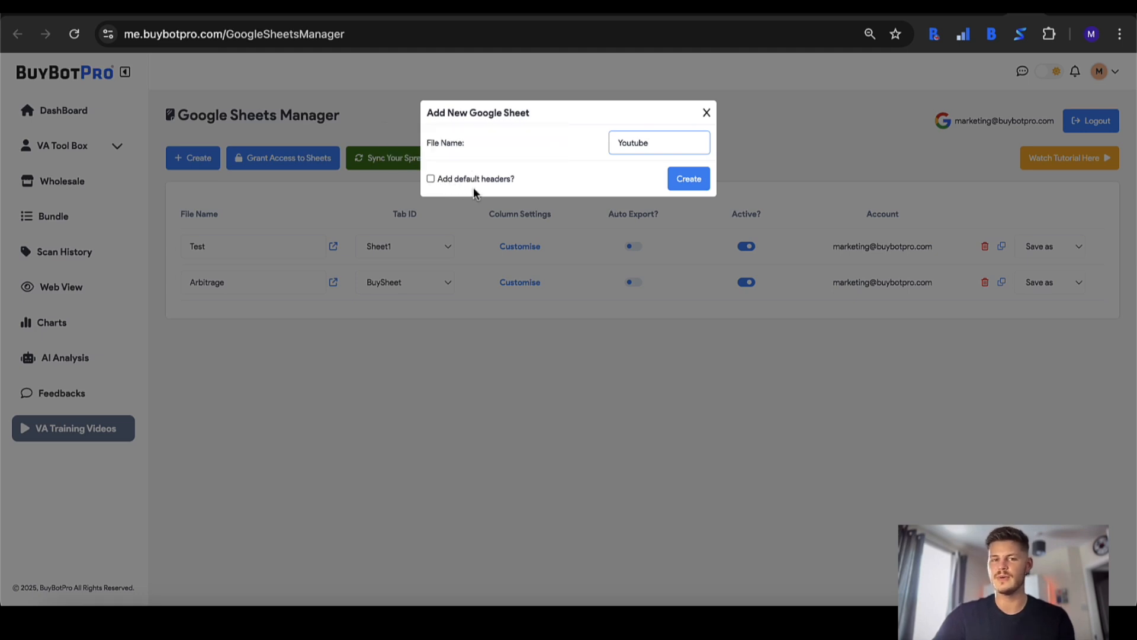
{"action": "mouse_move", "coordinate": [445, 183]}
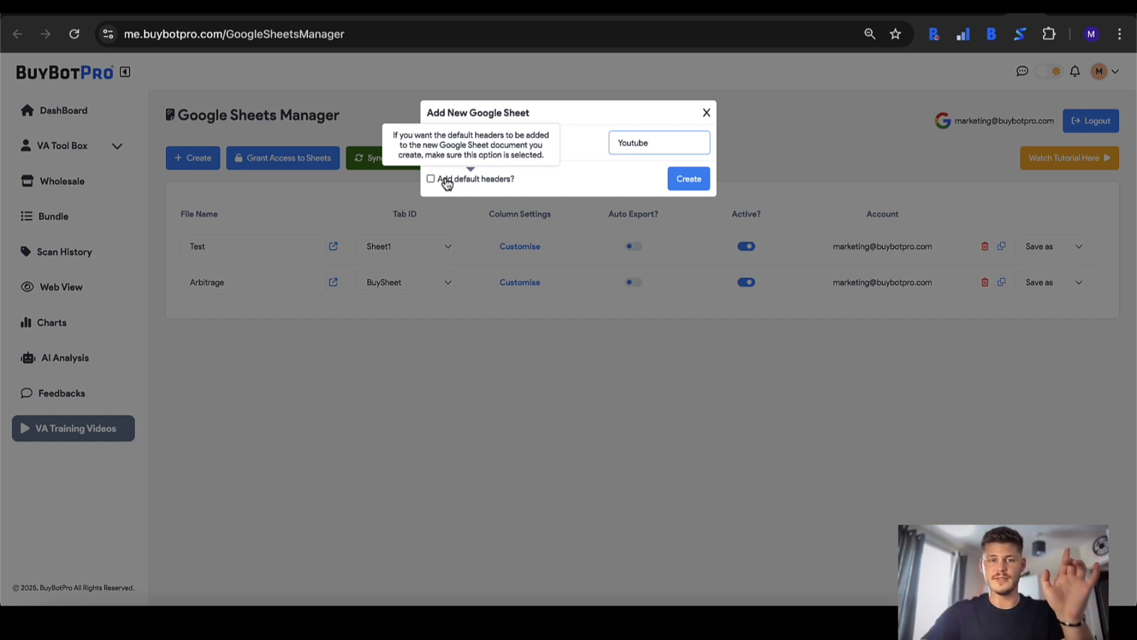
{"action": "left_click", "coordinate": [432, 179]}
{"action": "left_click", "coordinate": [687, 179]}
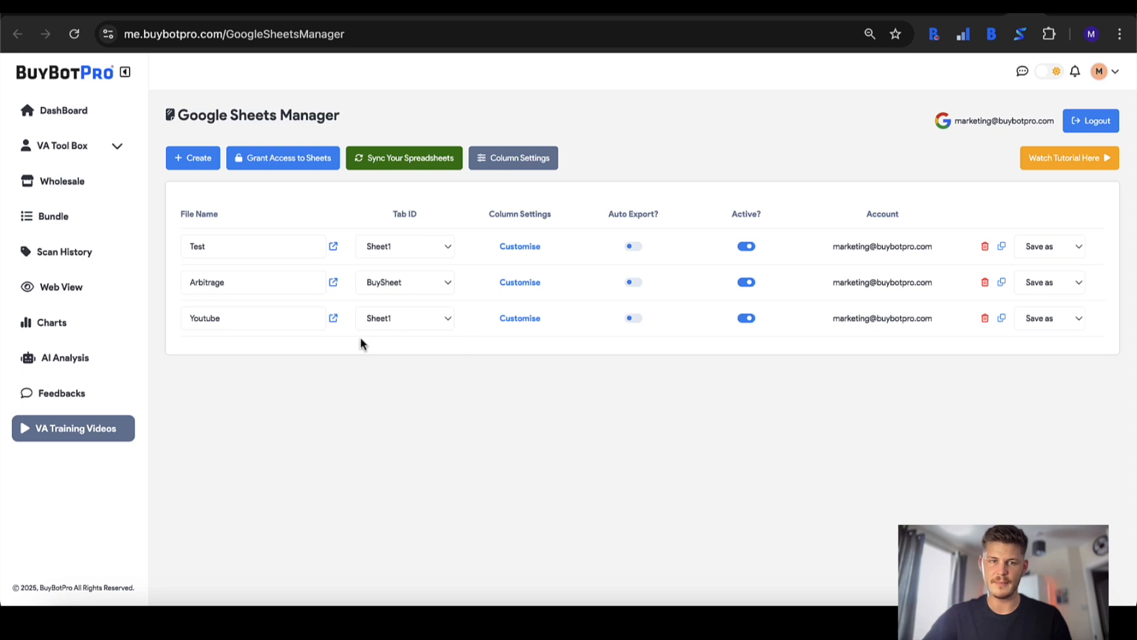
Clear the Youtube sheet's column layout and assign Product Name, ASIN and Category to columns A, B and C.
{"action": "left_click", "coordinate": [334, 319]}
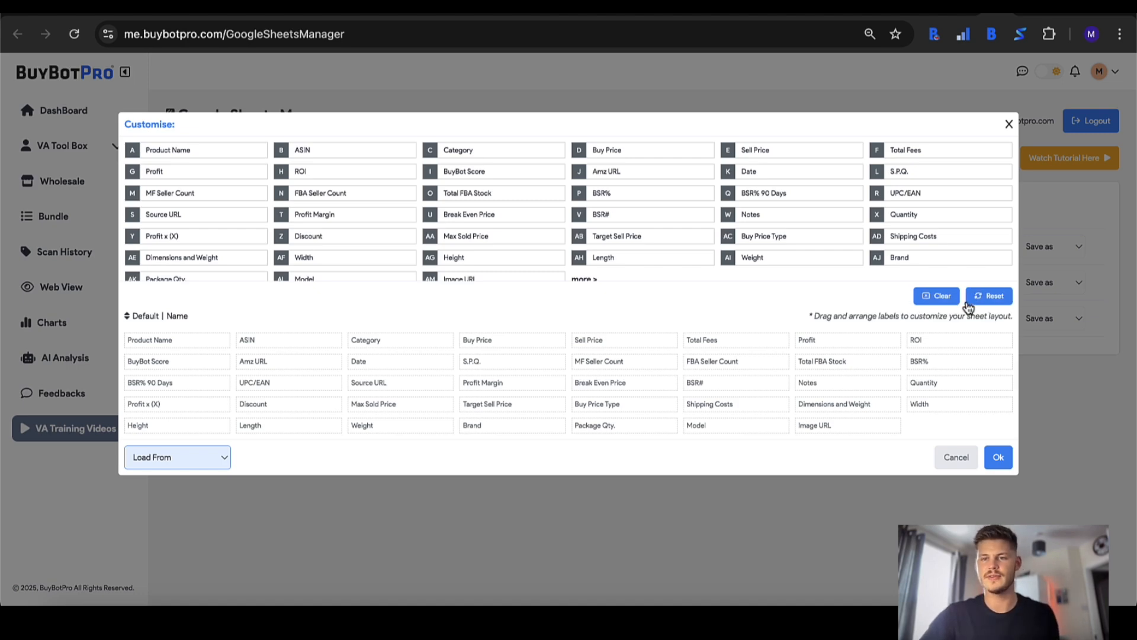
{"action": "left_click", "coordinate": [939, 304]}
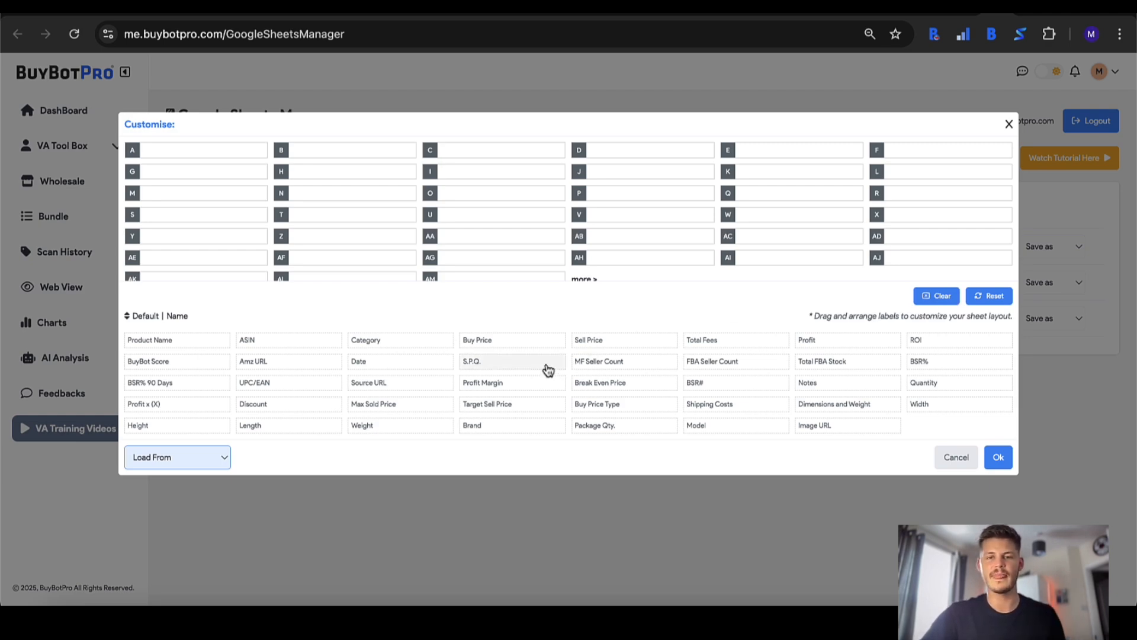
{"action": "left_click_drag", "start_coordinate": [184, 353], "coordinate": [145, 156]}
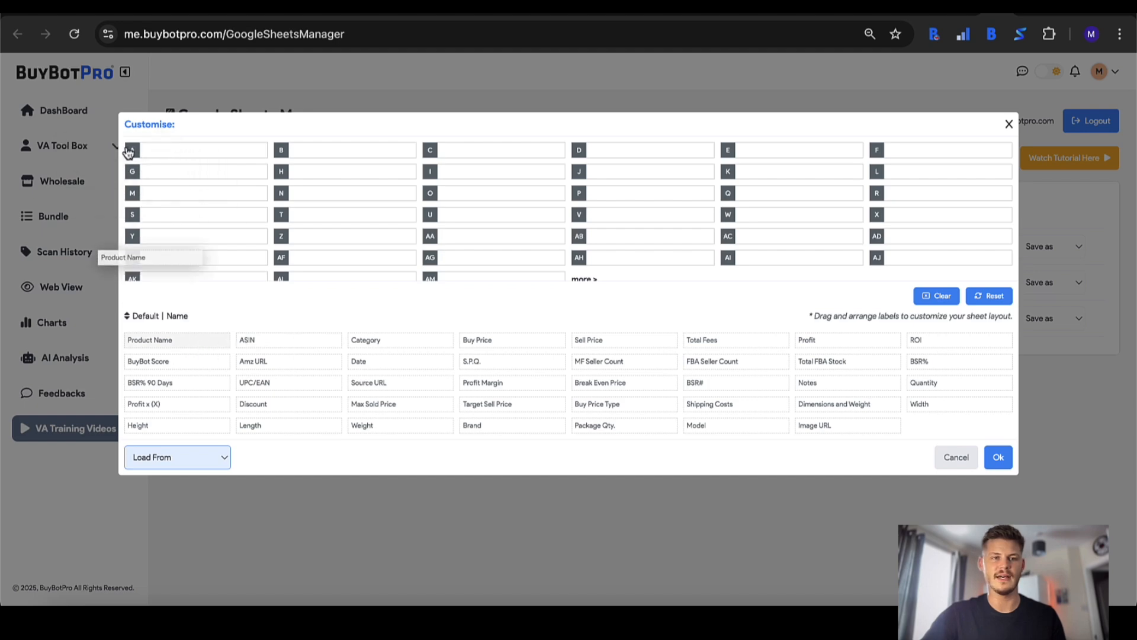
{"action": "left_click_drag", "start_coordinate": [253, 343], "coordinate": [282, 154]}
{"action": "left_click_drag", "start_coordinate": [356, 341], "coordinate": [430, 151]}
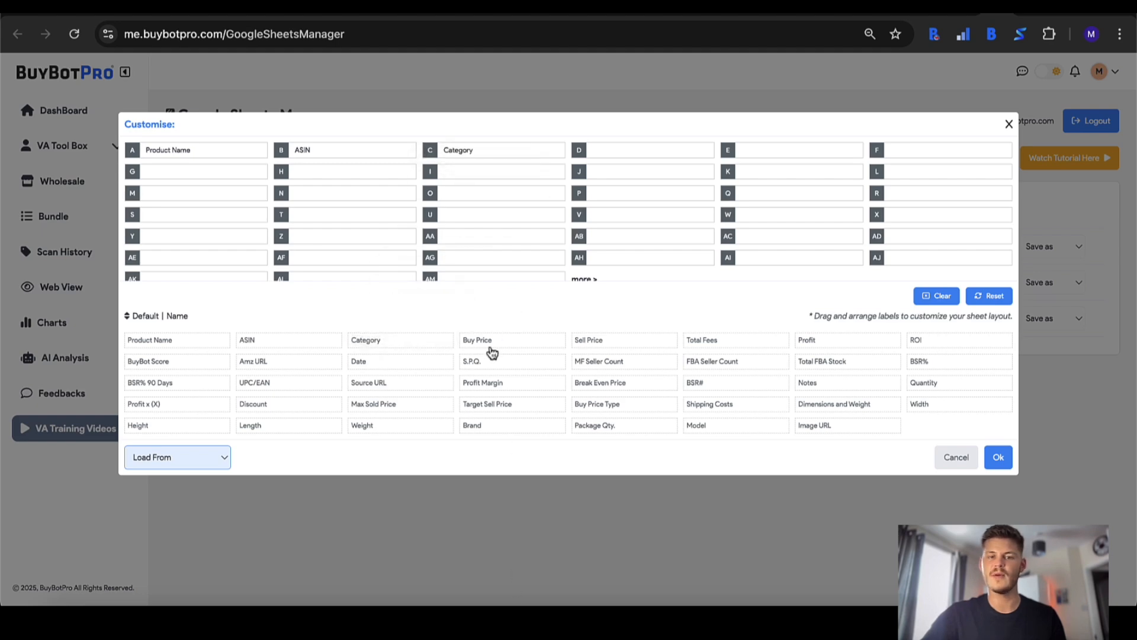
Expand the additional column slots in the Youtube sheet's layout and reset the columns to the default arrangement.
{"action": "scroll", "coordinate": [587, 274], "scroll_direction": "down", "scroll_amount": 1}
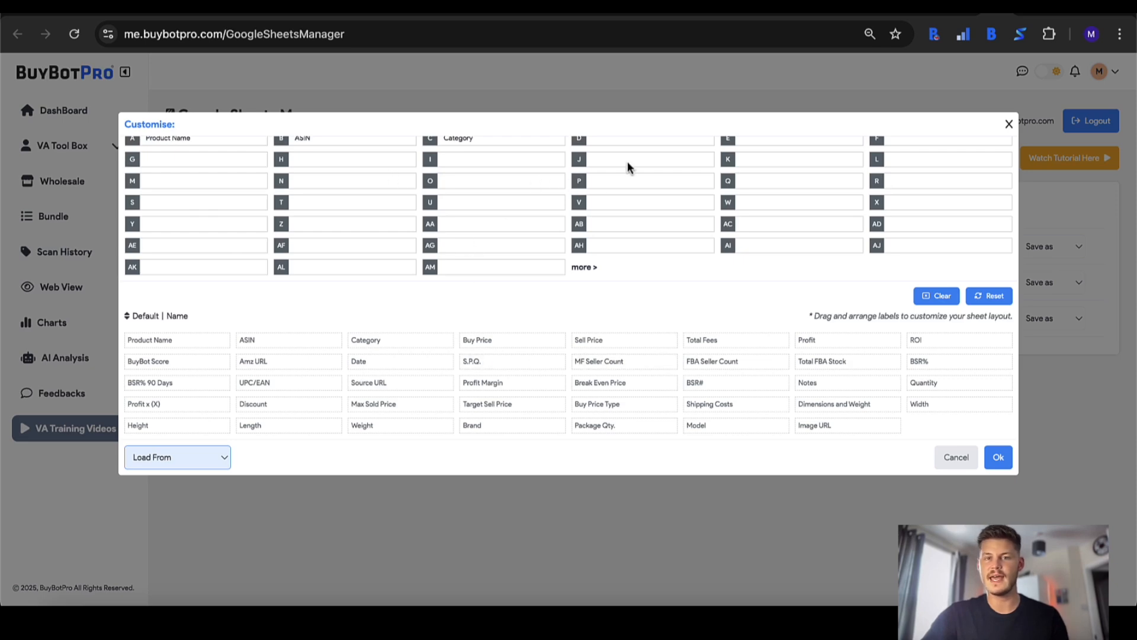
{"action": "left_click", "coordinate": [585, 270]}
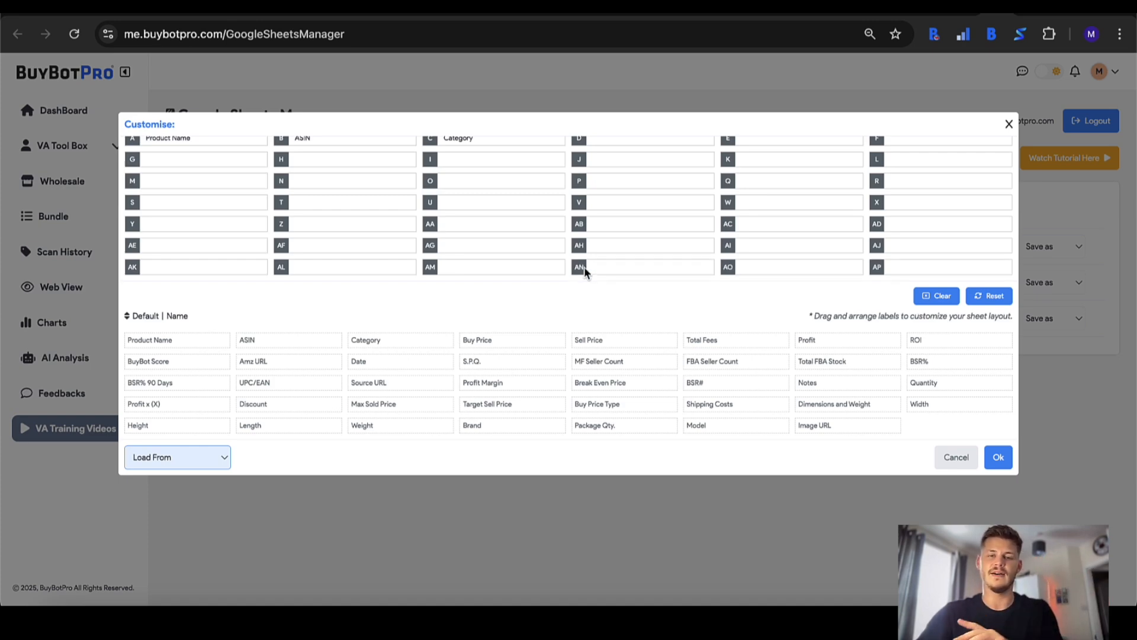
{"action": "scroll", "coordinate": [589, 271], "scroll_direction": "down", "scroll_amount": 2}
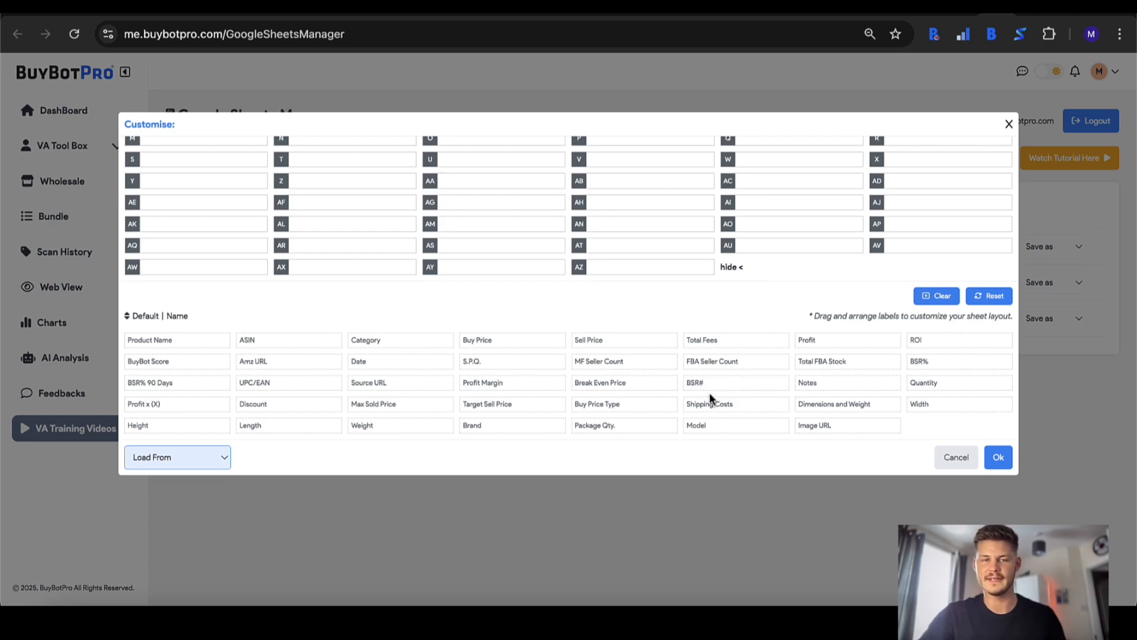
{"action": "left_click", "coordinate": [982, 308]}
{"action": "scroll", "coordinate": [528, 257], "scroll_direction": "up", "scroll_amount": 3}
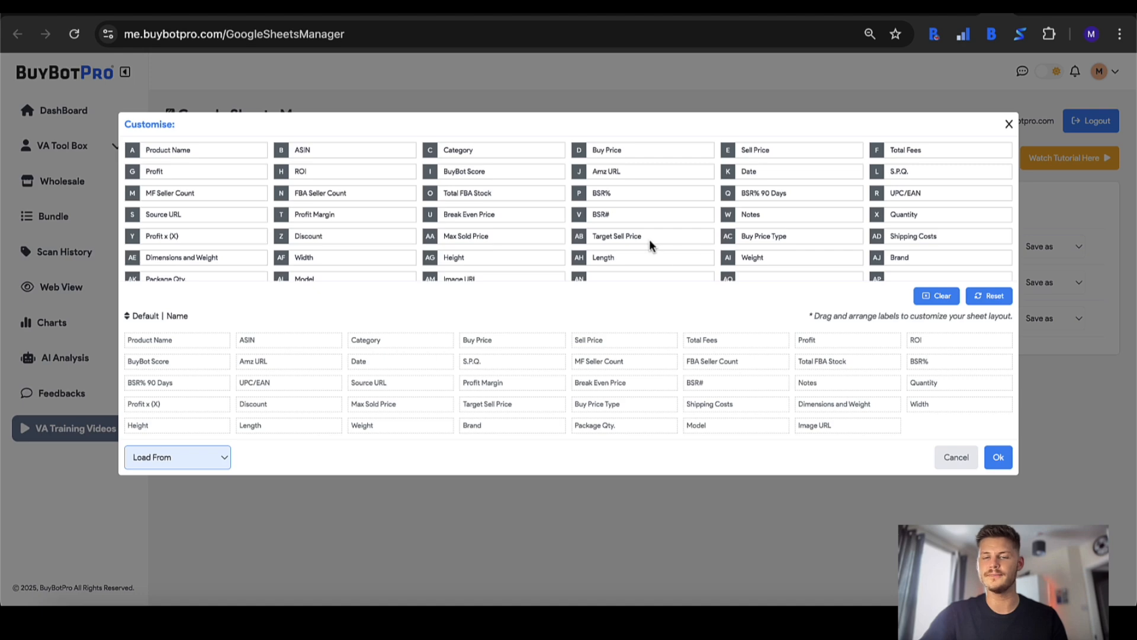
Swap FBA Seller Count into column M and Total FBA Stock into column I of the sheet layout.
{"action": "scroll", "coordinate": [649, 243], "scroll_direction": "down", "scroll_amount": 1}
{"action": "scroll", "coordinate": [650, 240], "scroll_direction": "up", "scroll_amount": 1}
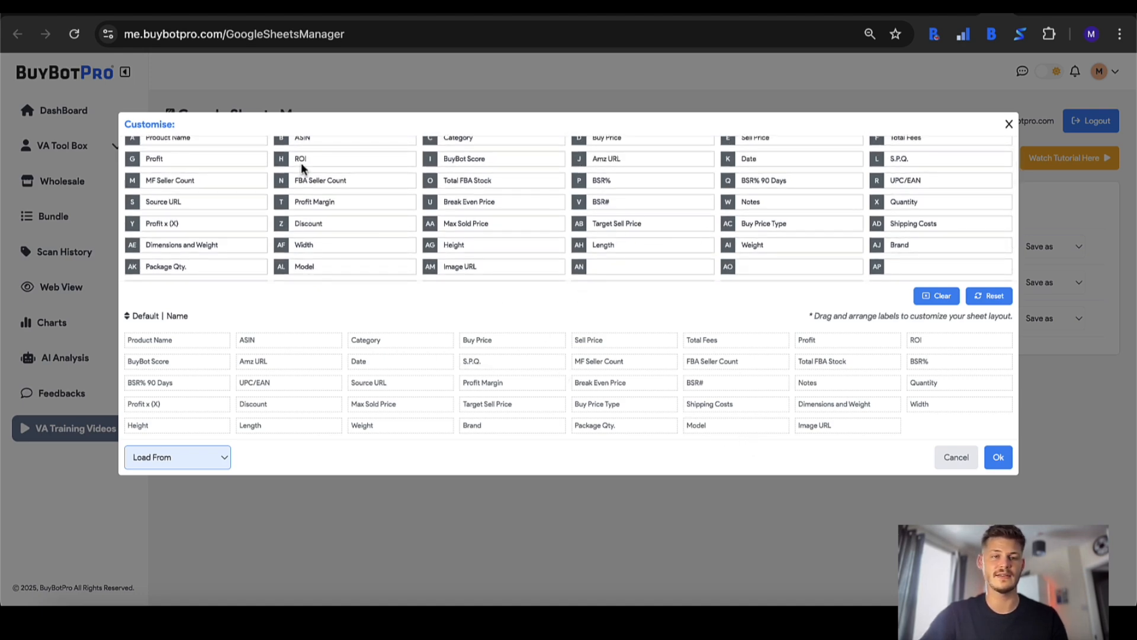
{"action": "left_click_drag", "start_coordinate": [323, 183], "coordinate": [189, 192]}
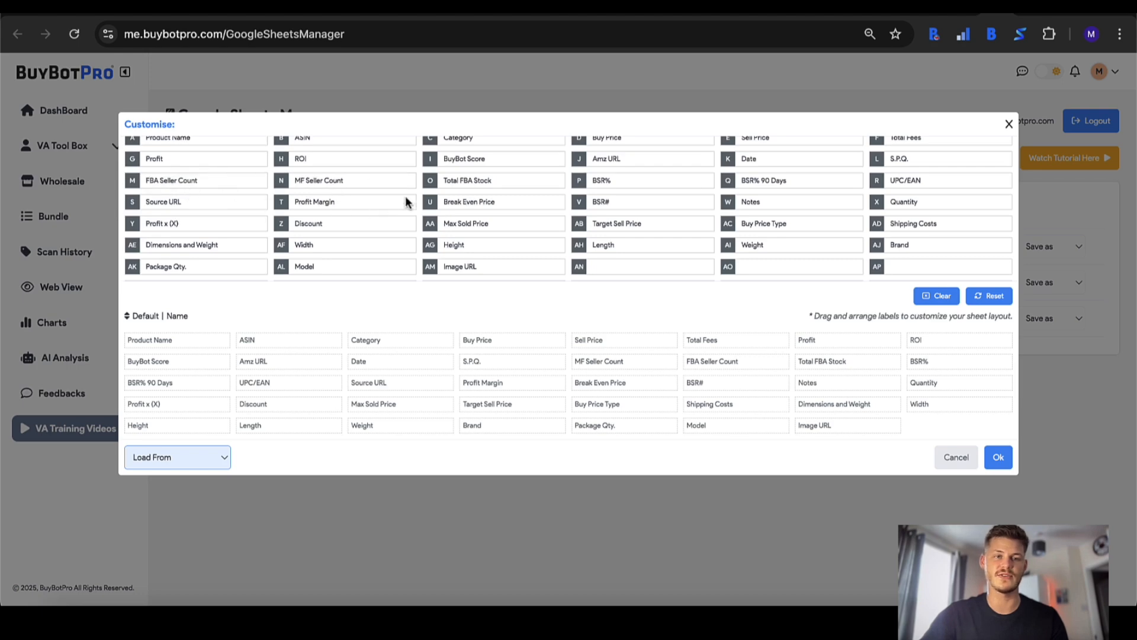
{"action": "left_click_drag", "start_coordinate": [485, 181], "coordinate": [488, 161]}
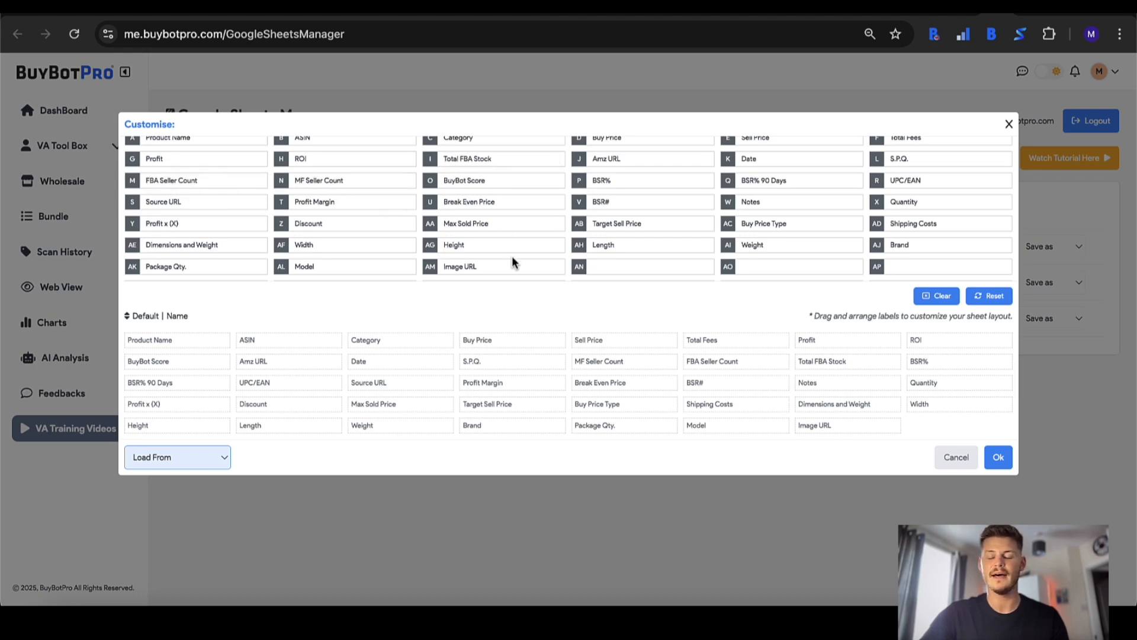
Add Sell Price to column AN and accept the layout with the available labels sorted by name.
{"action": "left_click_drag", "start_coordinate": [611, 348], "coordinate": [617, 274]}
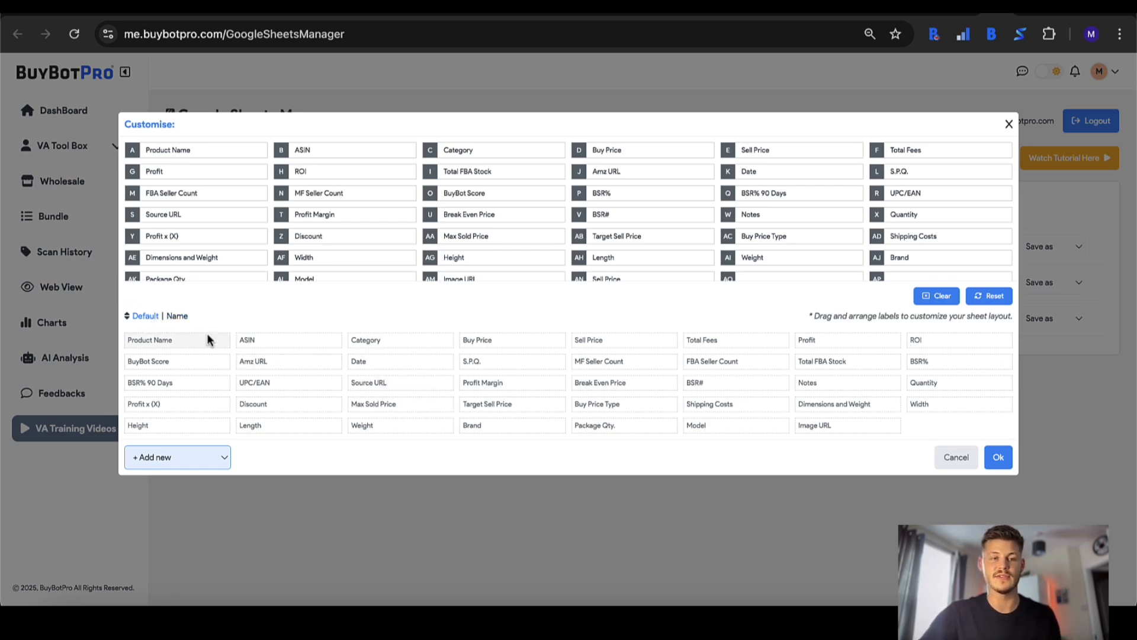
{"action": "left_click", "coordinate": [177, 316]}
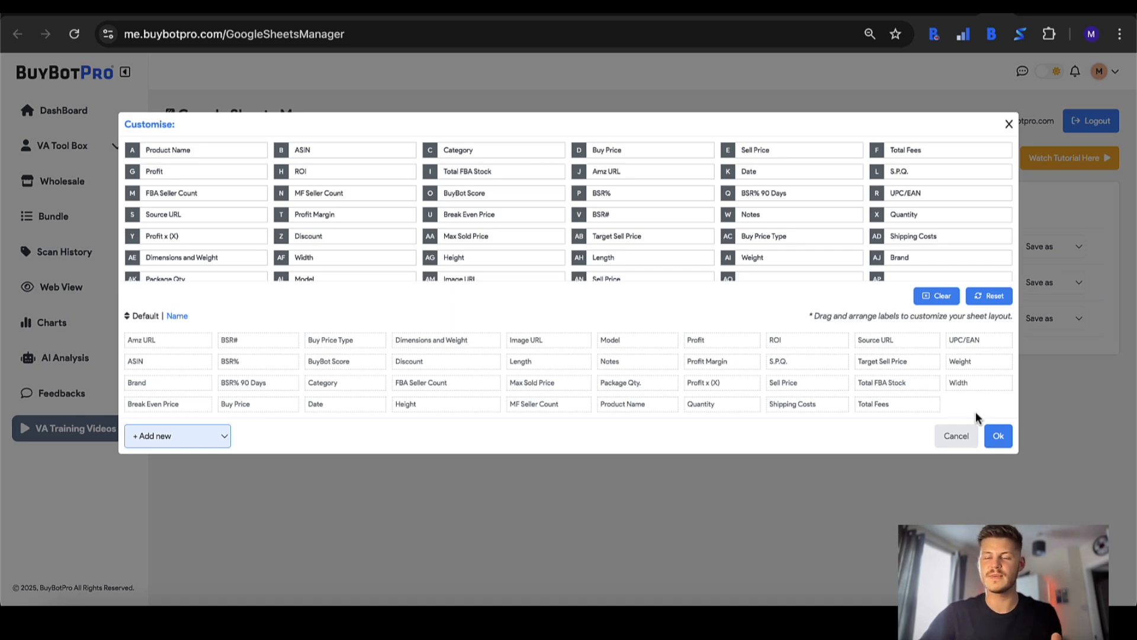
{"action": "left_click", "coordinate": [997, 436]}
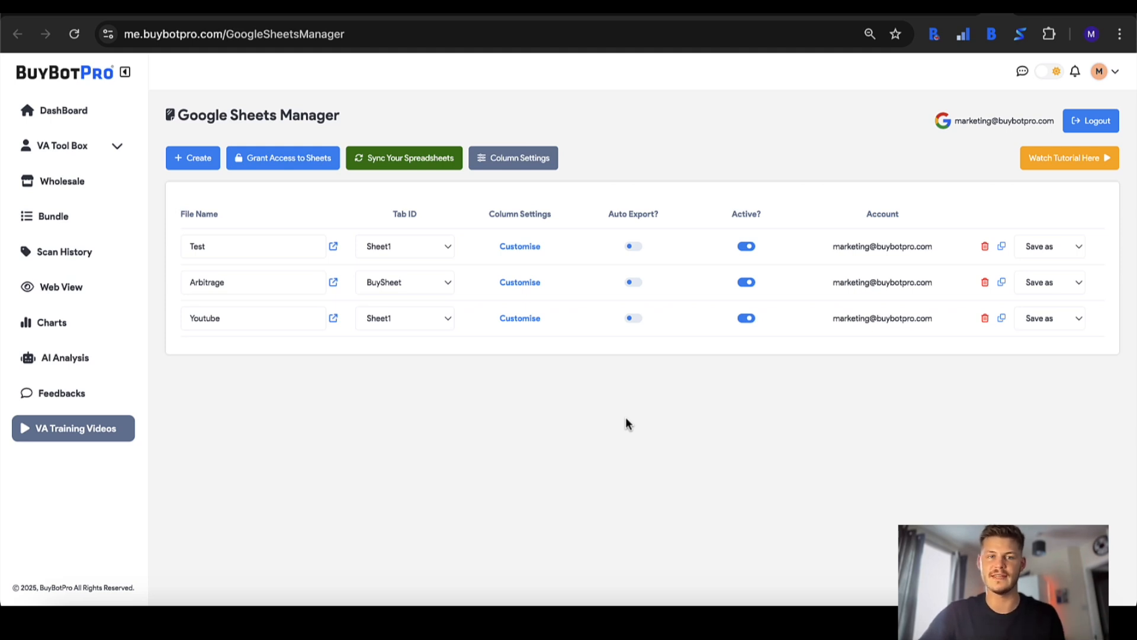
Switch the Youtube sheet's auto export on and back off, and its active status off and back on.
{"action": "left_click", "coordinate": [632, 320]}
{"action": "left_click", "coordinate": [632, 320]}
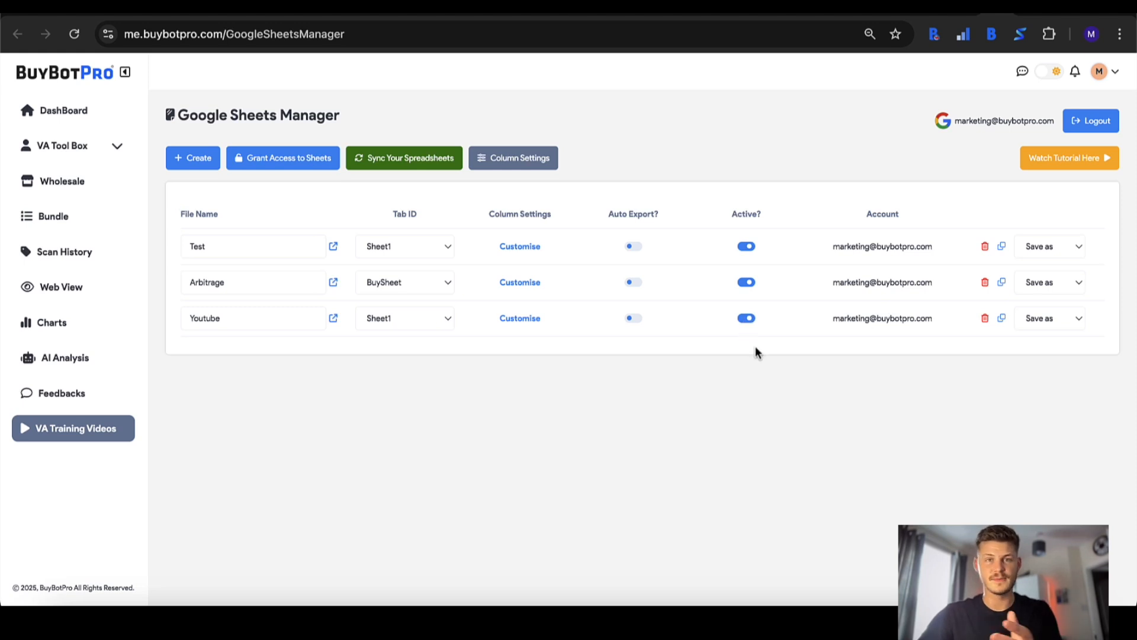
{"action": "left_click", "coordinate": [749, 322]}
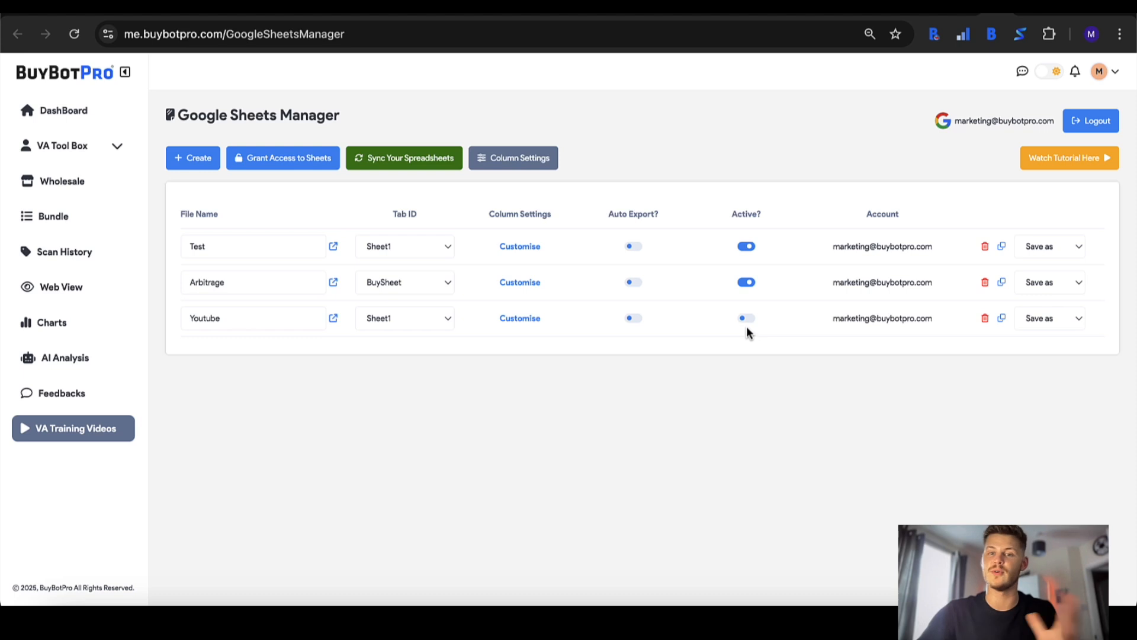
{"action": "left_click", "coordinate": [745, 323]}
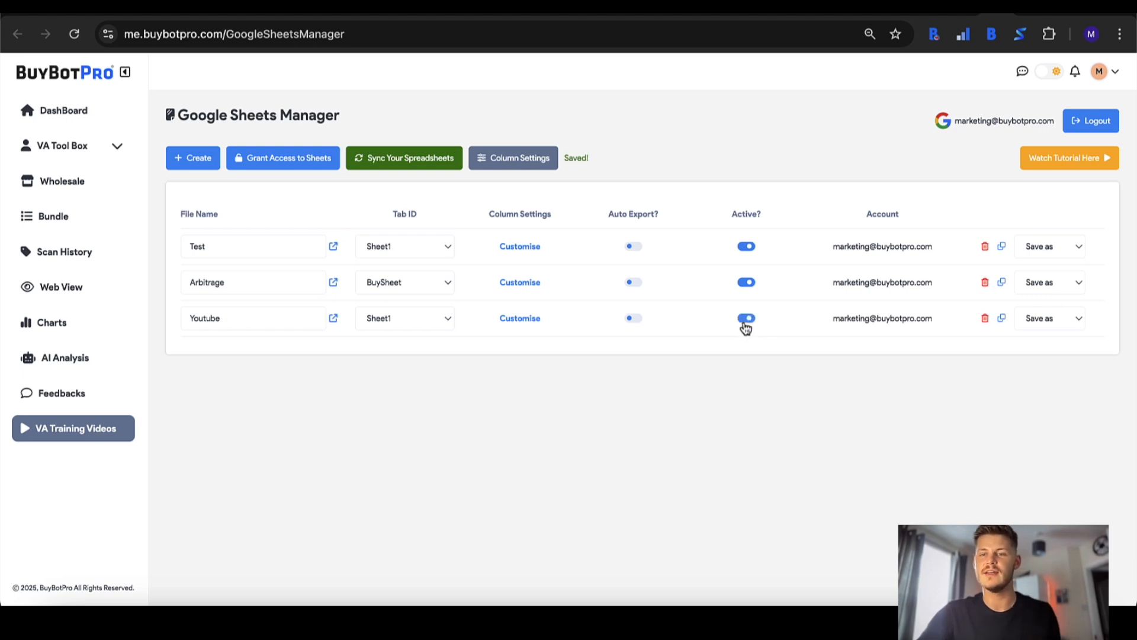
Duplicate the Youtube sheet and look through the original's save-as file formats without choosing one.
{"action": "left_click", "coordinate": [1002, 320]}
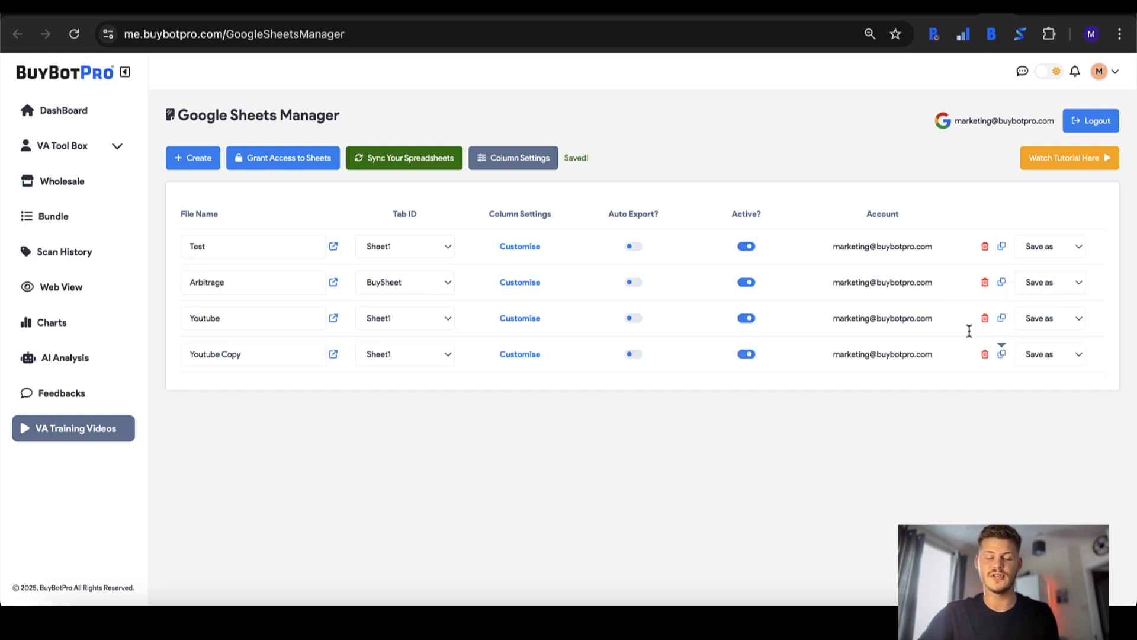
{"action": "left_click", "coordinate": [1063, 325]}
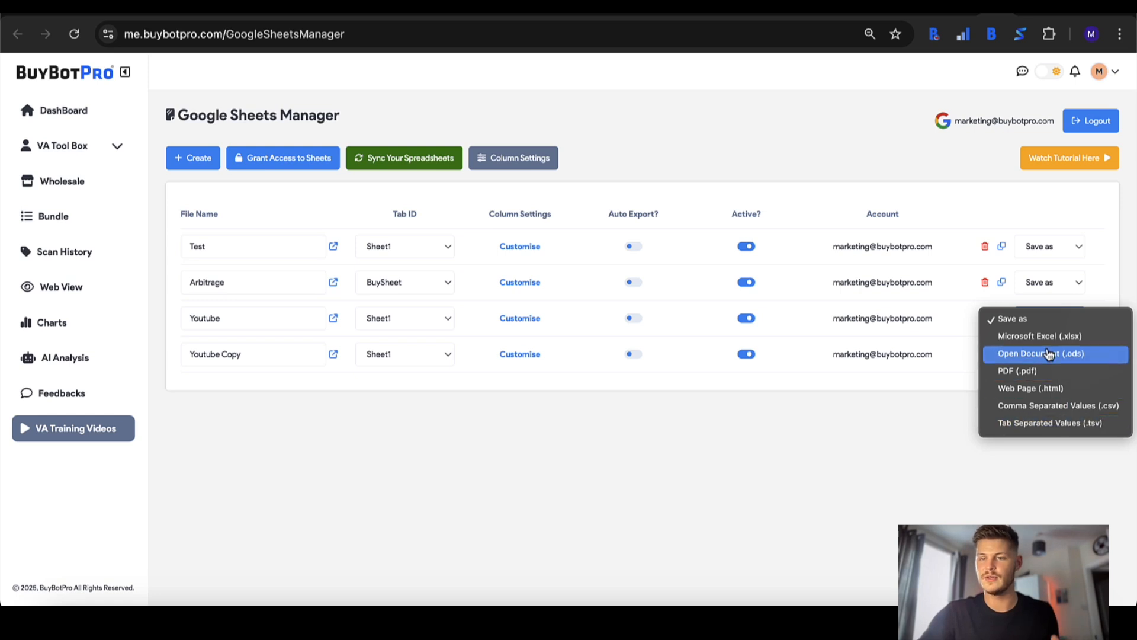
{"action": "left_click", "coordinate": [932, 422]}
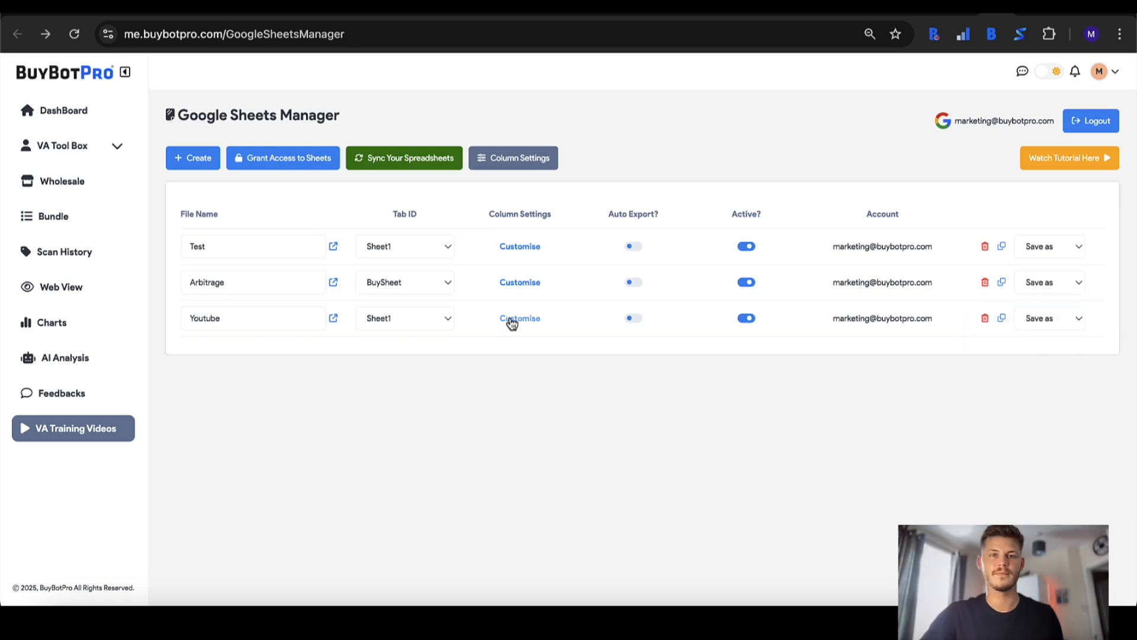
Check the load-from options in the Youtube sheet's column customisation, accept the layout, and open the general column settings page.
{"action": "left_click", "coordinate": [512, 321]}
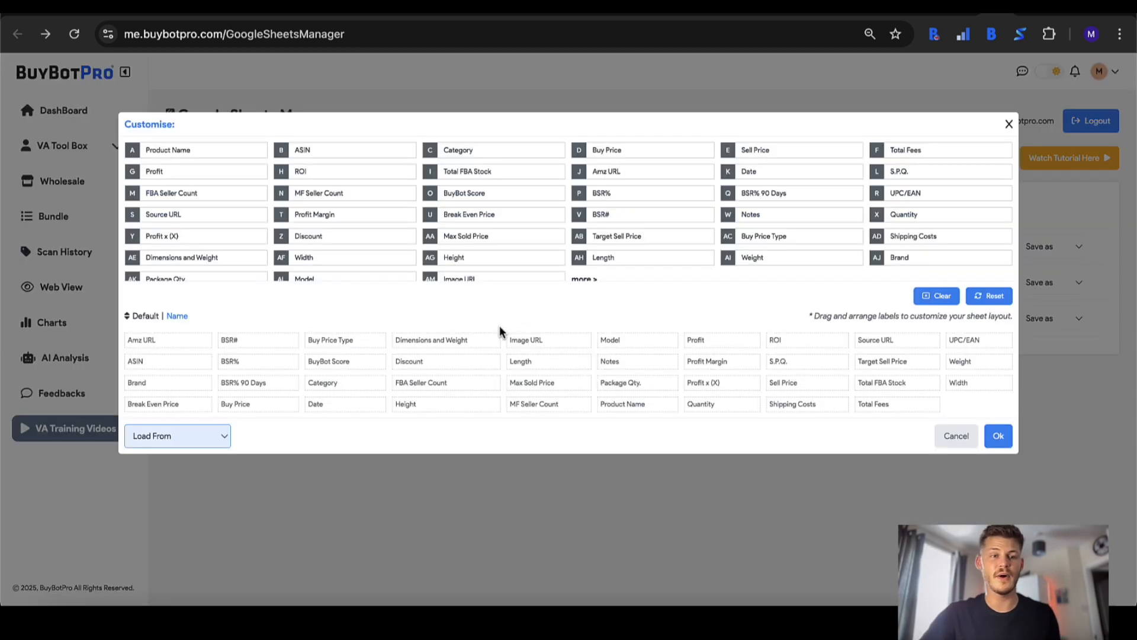
{"action": "left_click", "coordinate": [207, 445]}
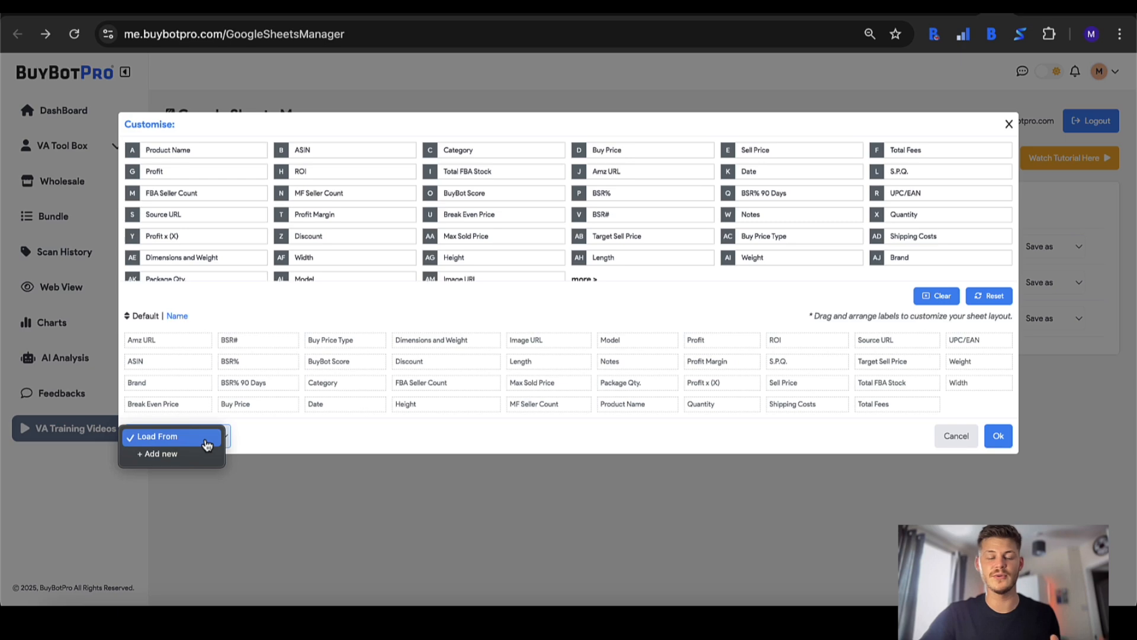
{"action": "left_click", "coordinate": [460, 486]}
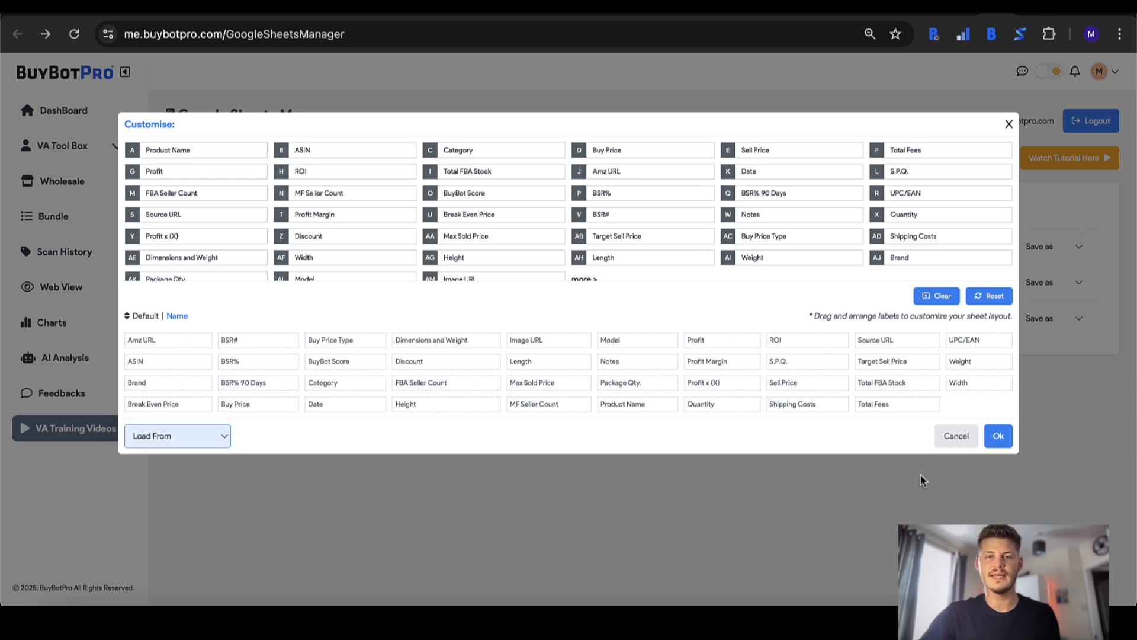
{"action": "left_click", "coordinate": [998, 436]}
{"action": "left_click", "coordinate": [512, 158]}
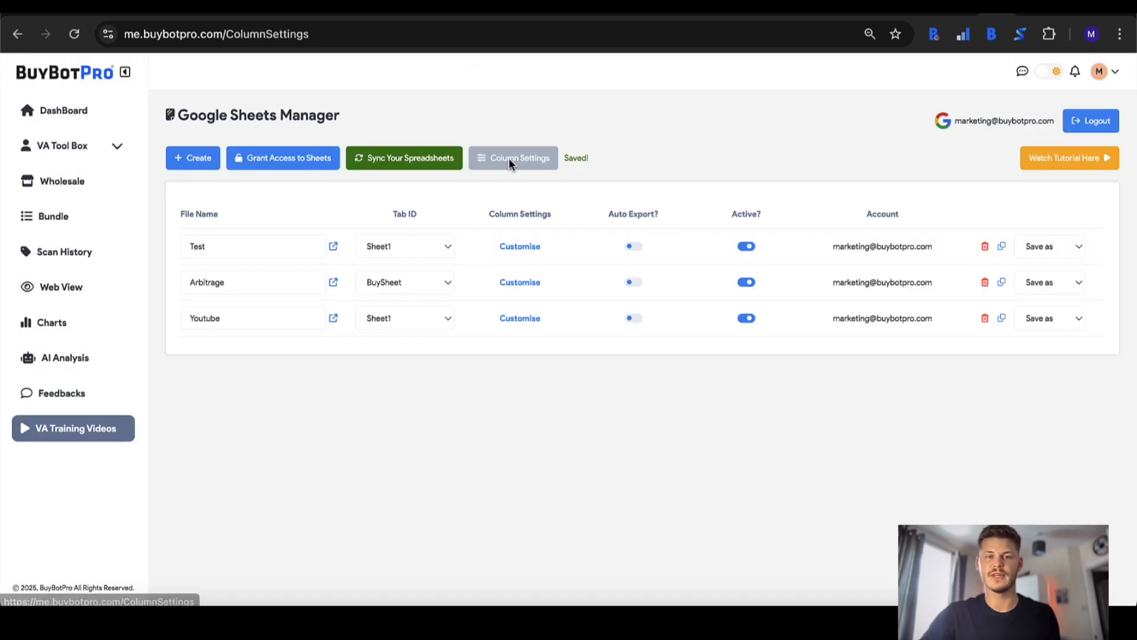
{"action": "left_click", "coordinate": [1069, 179]}
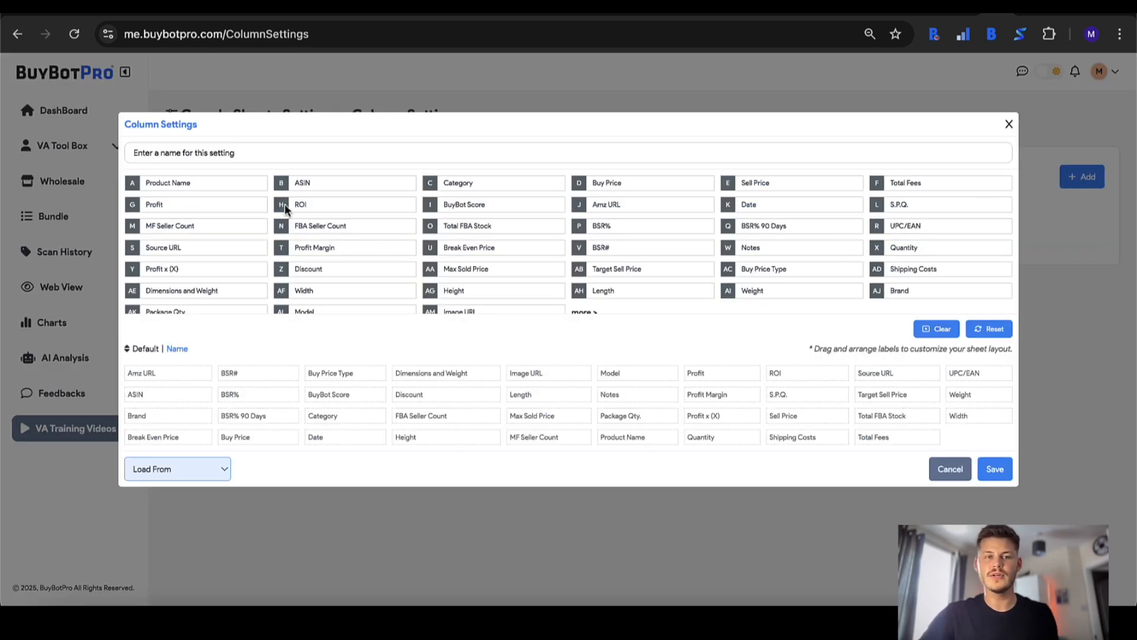
{"action": "left_click", "coordinate": [156, 152]}
{"action": "left_click", "coordinate": [111, 151]}
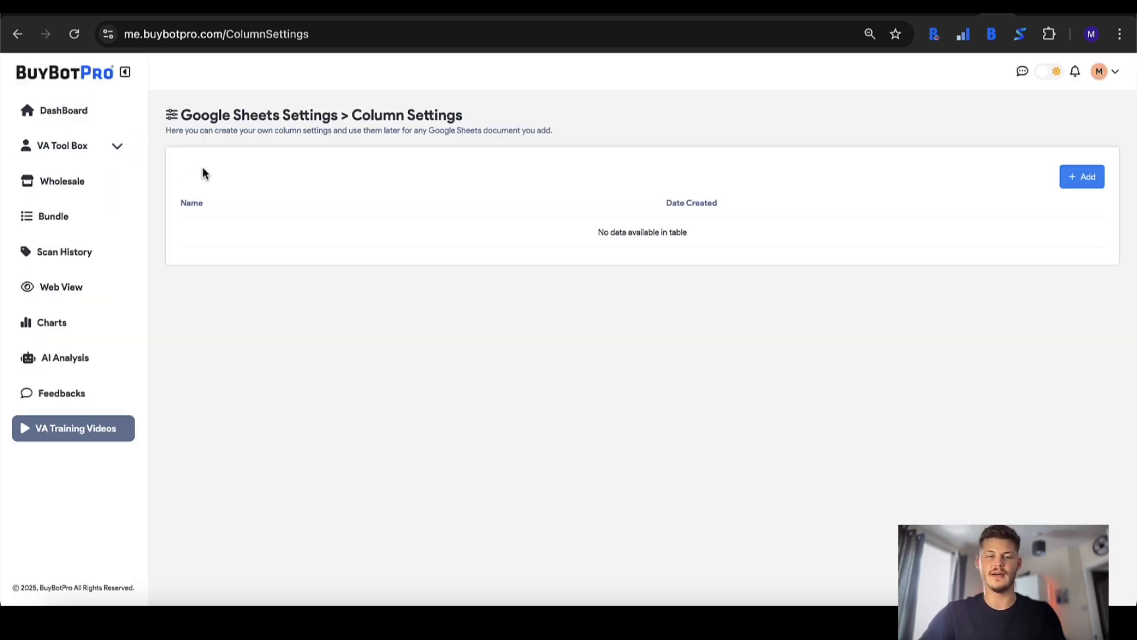
Save a new column setting named "Youtube arrangement" with ASIN in column A and Total FBA Stock in column U, and return to Google Sheets Manager.
{"action": "left_click", "coordinate": [1084, 186]}
{"action": "left_click", "coordinate": [293, 147]}
{"action": "type", "text": "Youtube arrangement"}
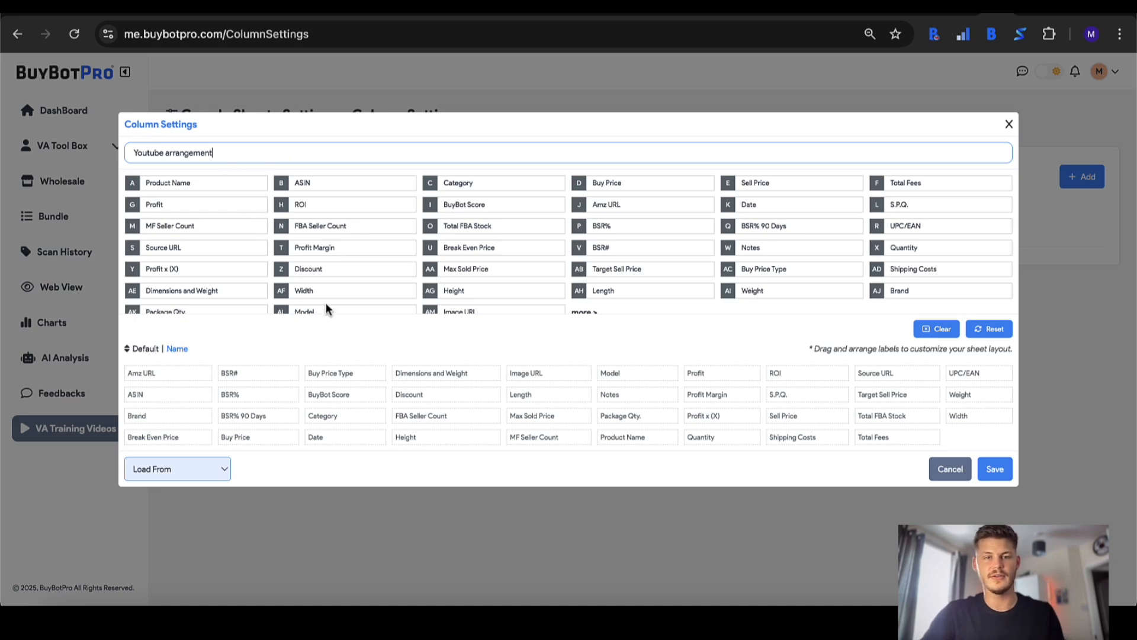
{"action": "left_click_drag", "start_coordinate": [316, 184], "coordinate": [185, 189]}
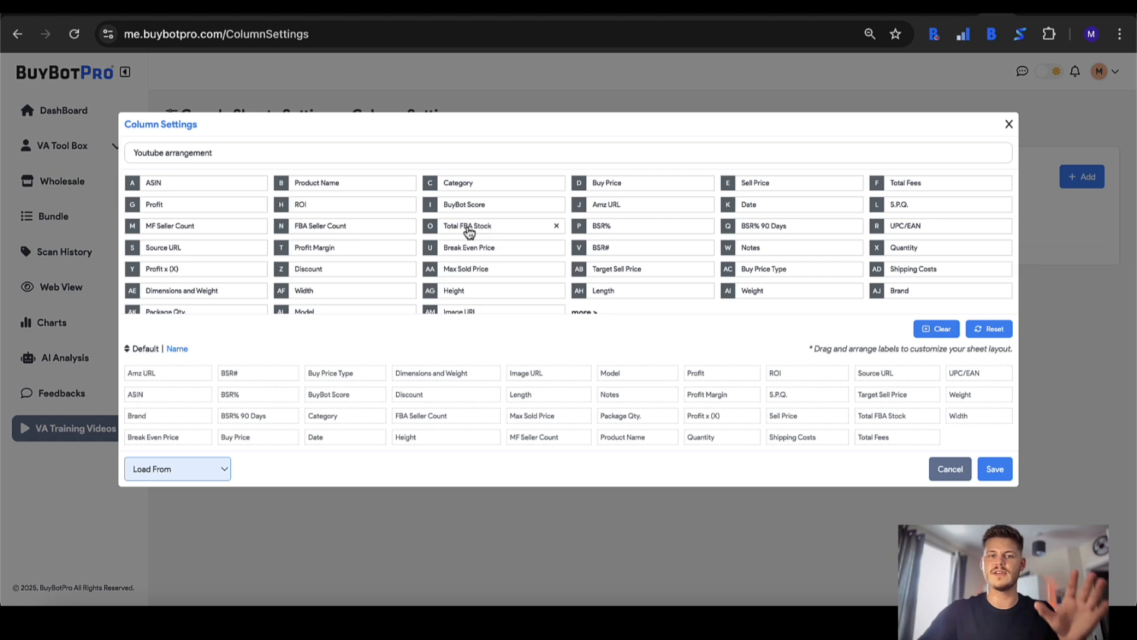
{"action": "left_click_drag", "start_coordinate": [469, 231], "coordinate": [465, 253]}
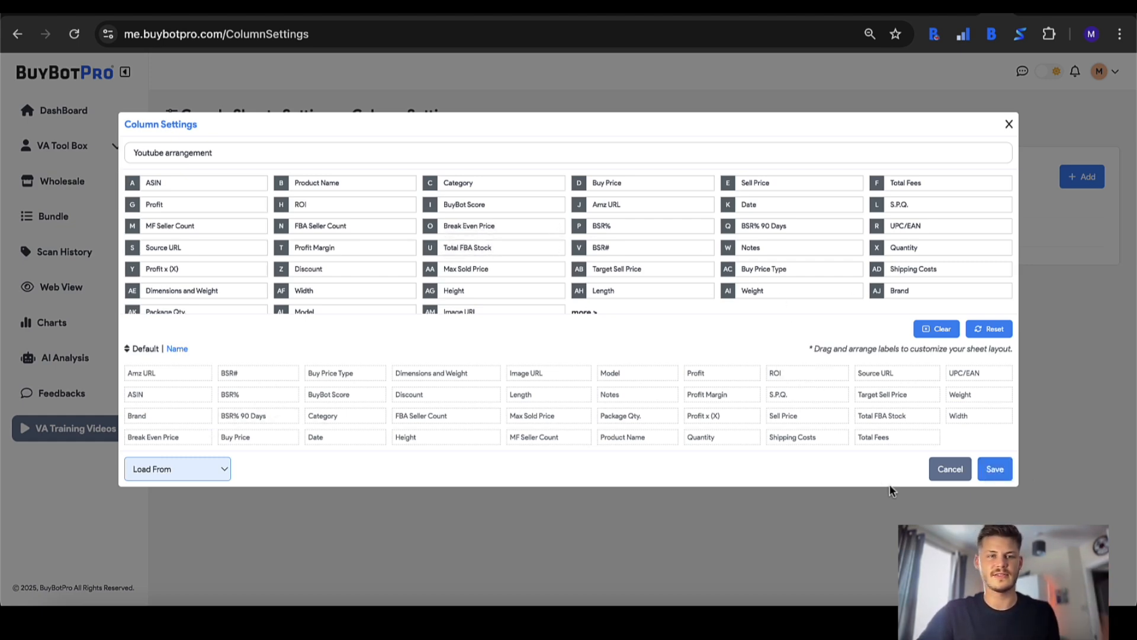
{"action": "left_click", "coordinate": [996, 470]}
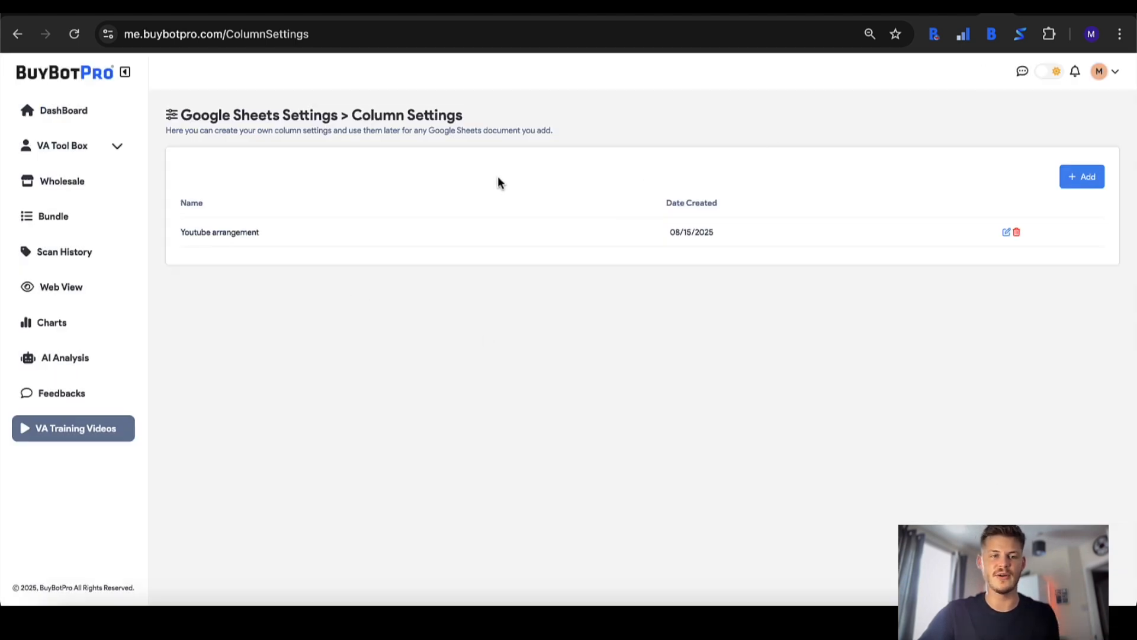
{"action": "left_click", "coordinate": [18, 33]}
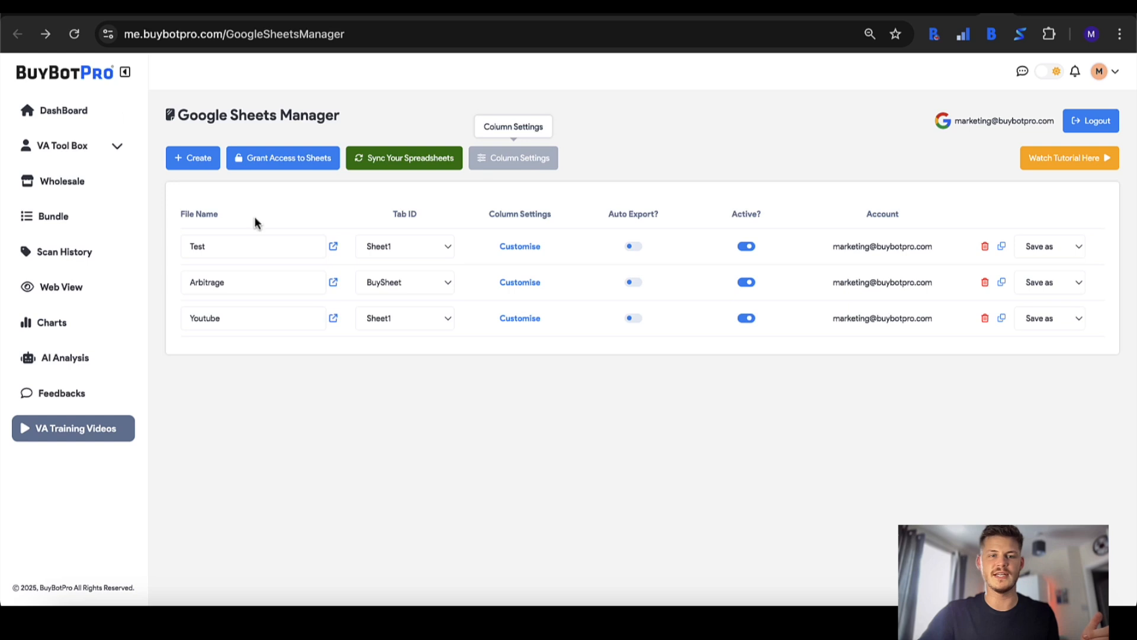
Reload Google Sheets Manager and load the saved "Youtube arrangement" into the Youtube sheet's column customisation.
{"action": "left_click", "coordinate": [518, 41]}
{"action": "key", "text": "Return"}
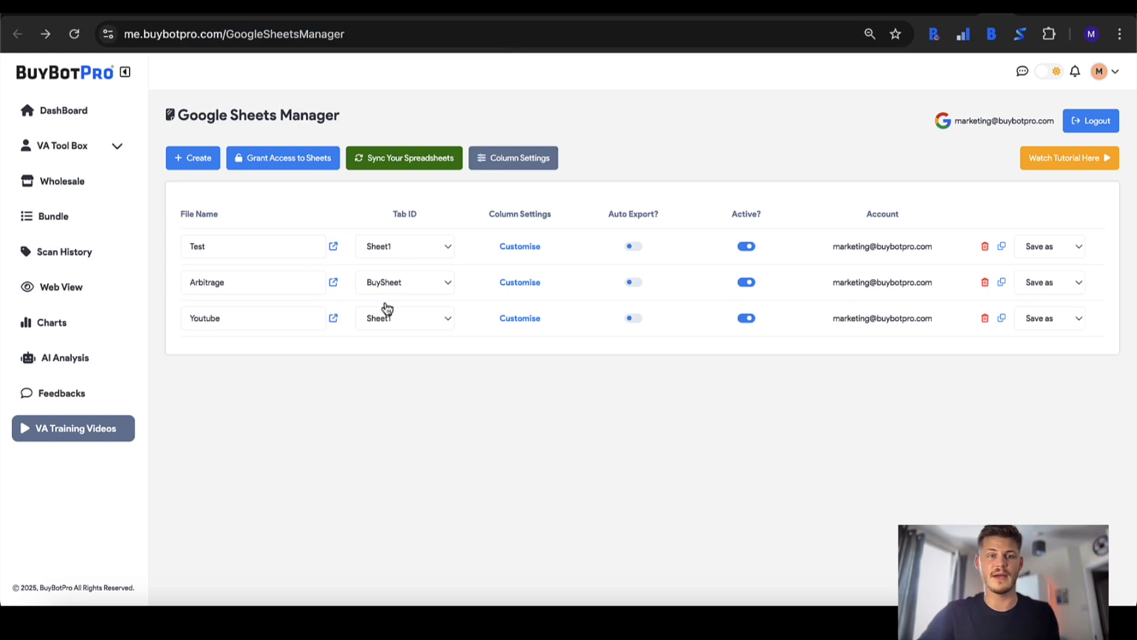
{"action": "left_click", "coordinate": [516, 319]}
{"action": "left_click", "coordinate": [194, 443]}
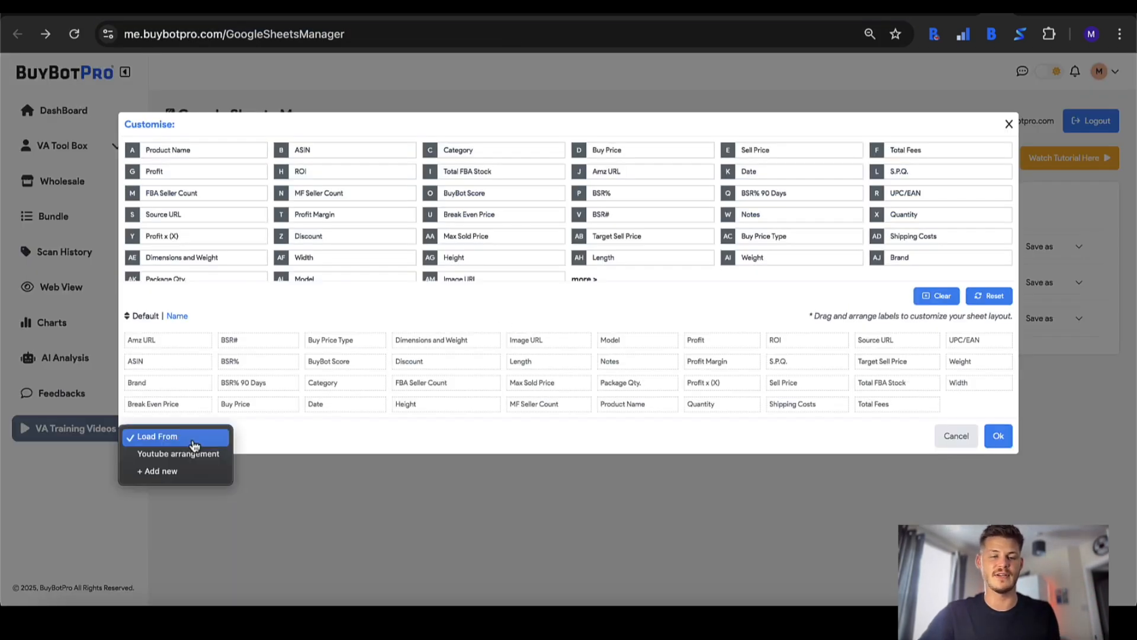
{"action": "left_click", "coordinate": [179, 456]}
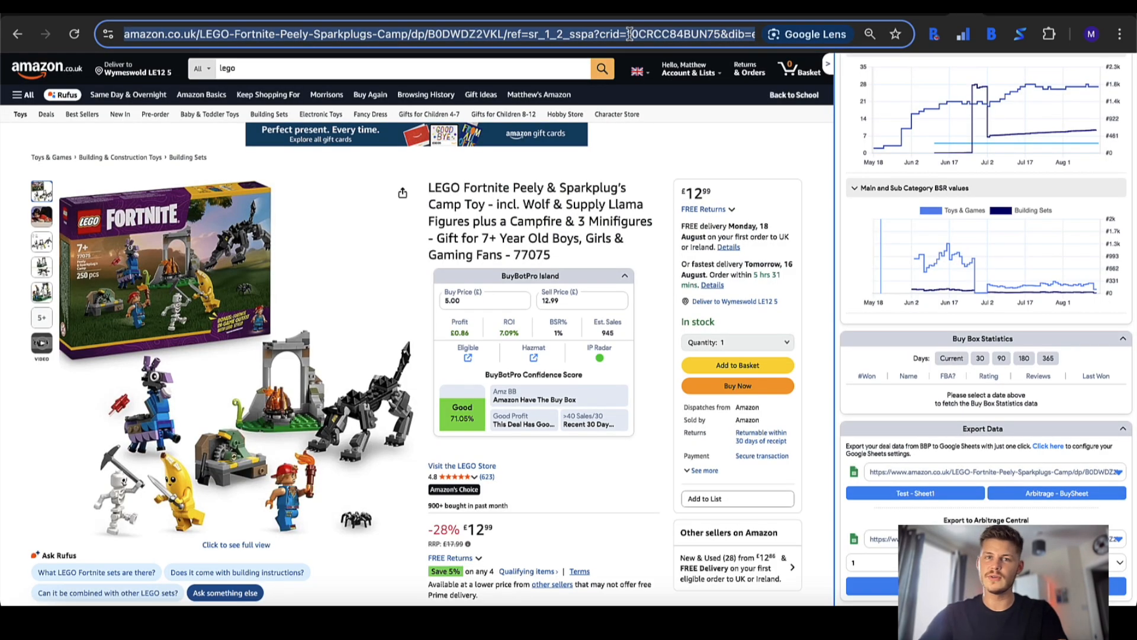
Reload the LEGO Fortnite Peely & Sparkplug's Camp page on Amazon and export its deal data to Youtube - Sheet1.
{"action": "key", "text": "Return"}
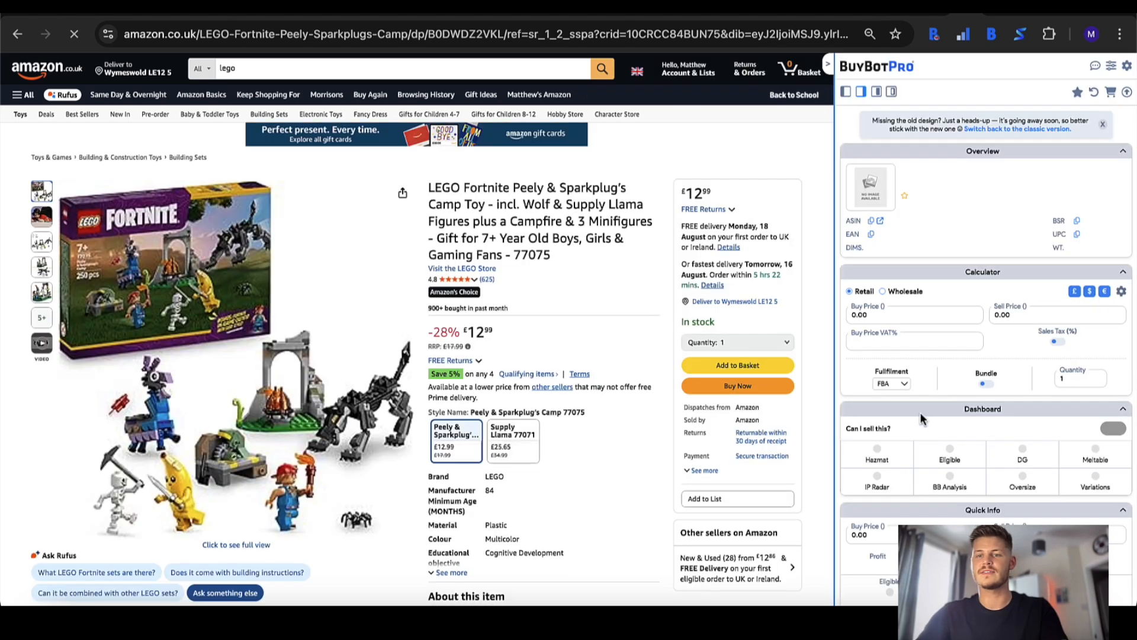
{"action": "scroll", "coordinate": [935, 456], "scroll_direction": "down", "scroll_amount": 3}
{"action": "scroll", "coordinate": [934, 456], "scroll_direction": "down", "scroll_amount": 15}
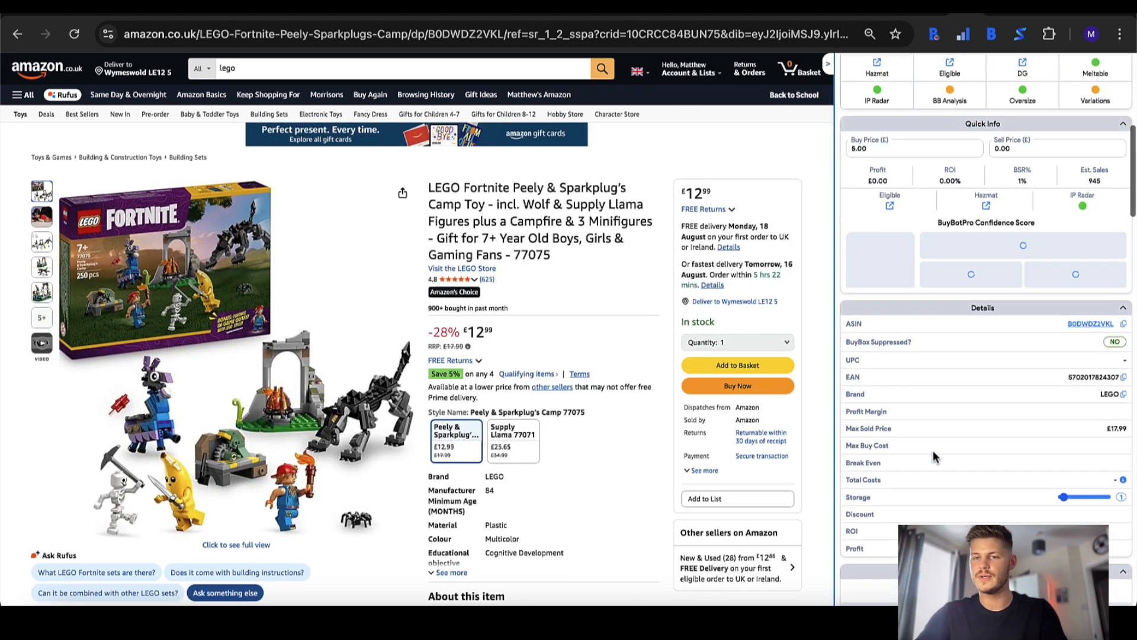
{"action": "scroll", "coordinate": [934, 453], "scroll_direction": "down", "scroll_amount": 8}
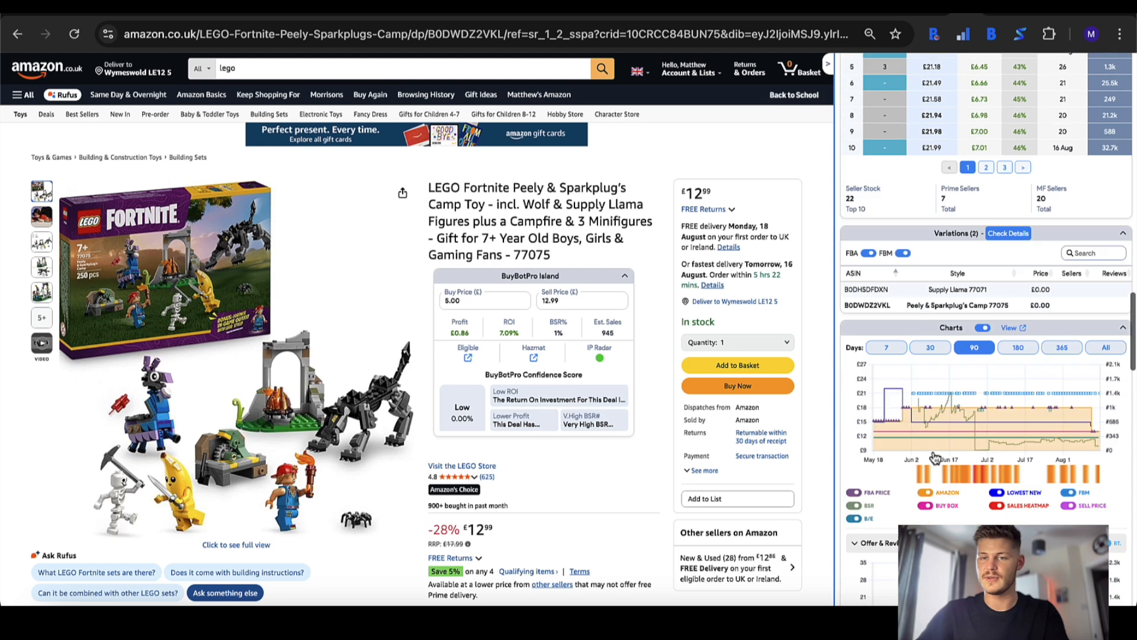
{"action": "scroll", "coordinate": [934, 456], "scroll_direction": "down", "scroll_amount": 8}
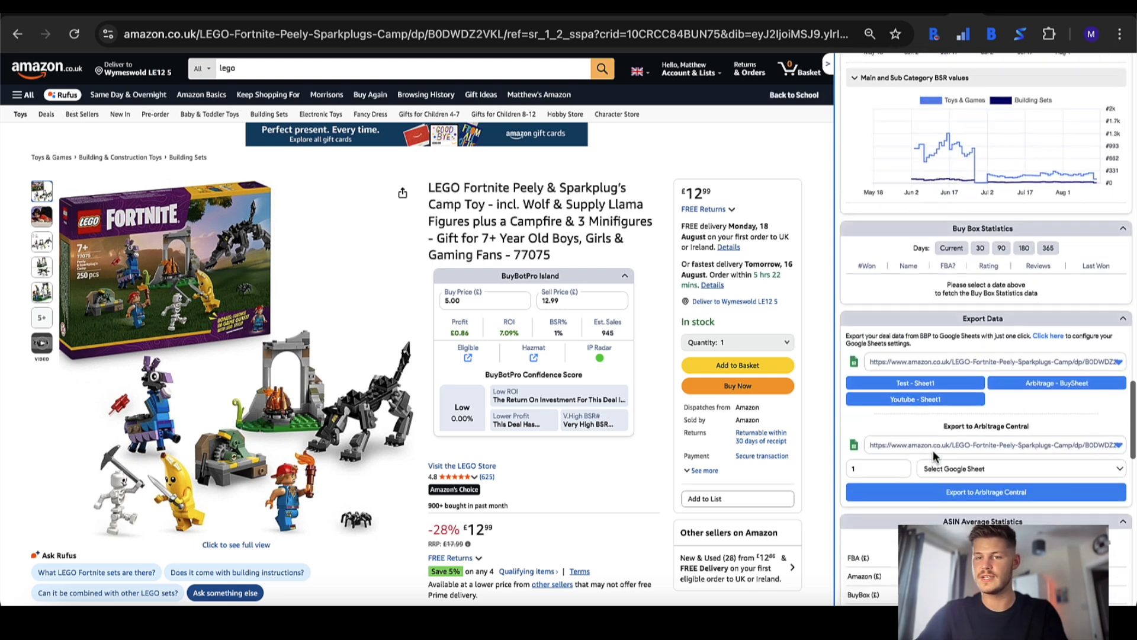
{"action": "left_click", "coordinate": [929, 408]}
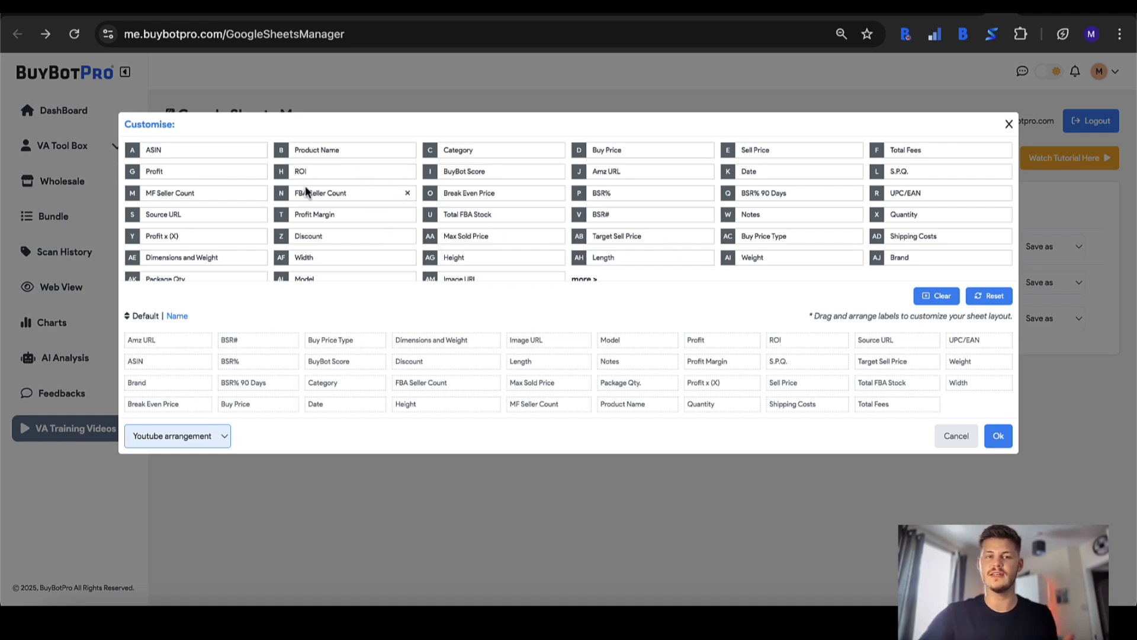
Put Product Name in column A ahead of ASIN in the Youtube column customisation, and make the same move in the Youtube Google Sheet.
{"action": "left_click_drag", "start_coordinate": [325, 156], "coordinate": [197, 154]}
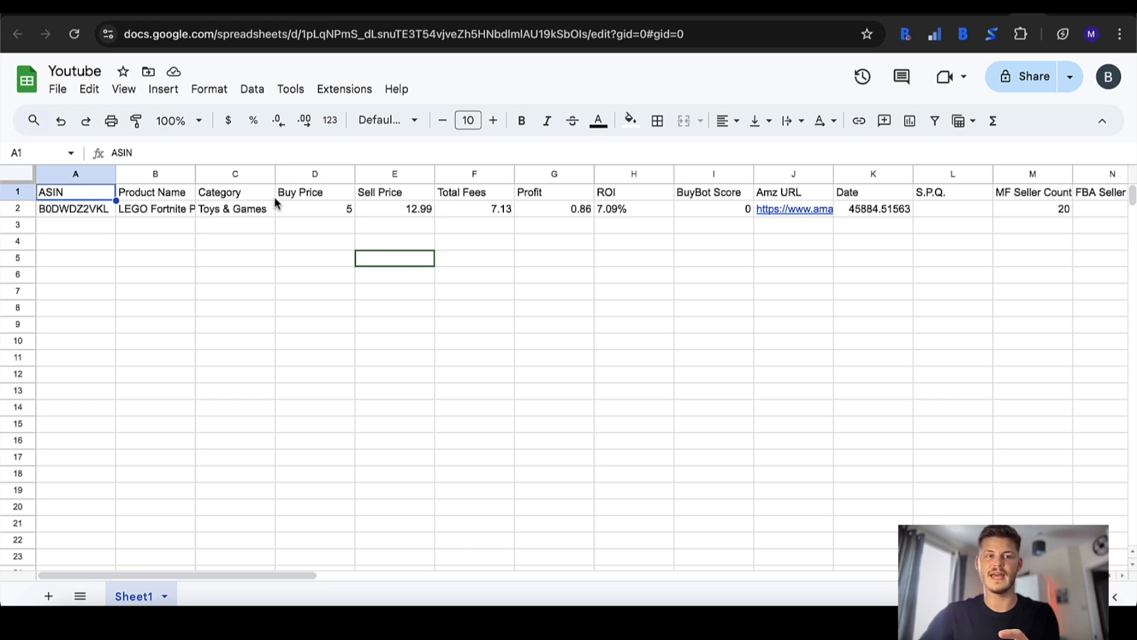
{"action": "left_click_drag", "start_coordinate": [148, 173], "coordinate": [69, 181]}
{"action": "left_click", "coordinate": [151, 174]}
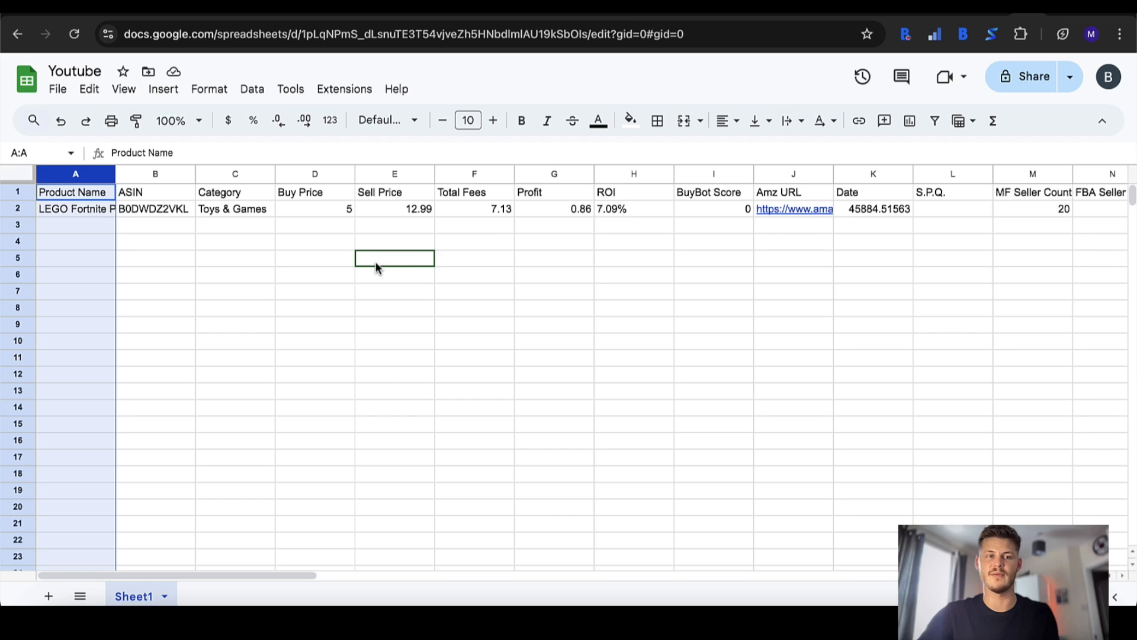
{"action": "left_click", "coordinate": [337, 274]}
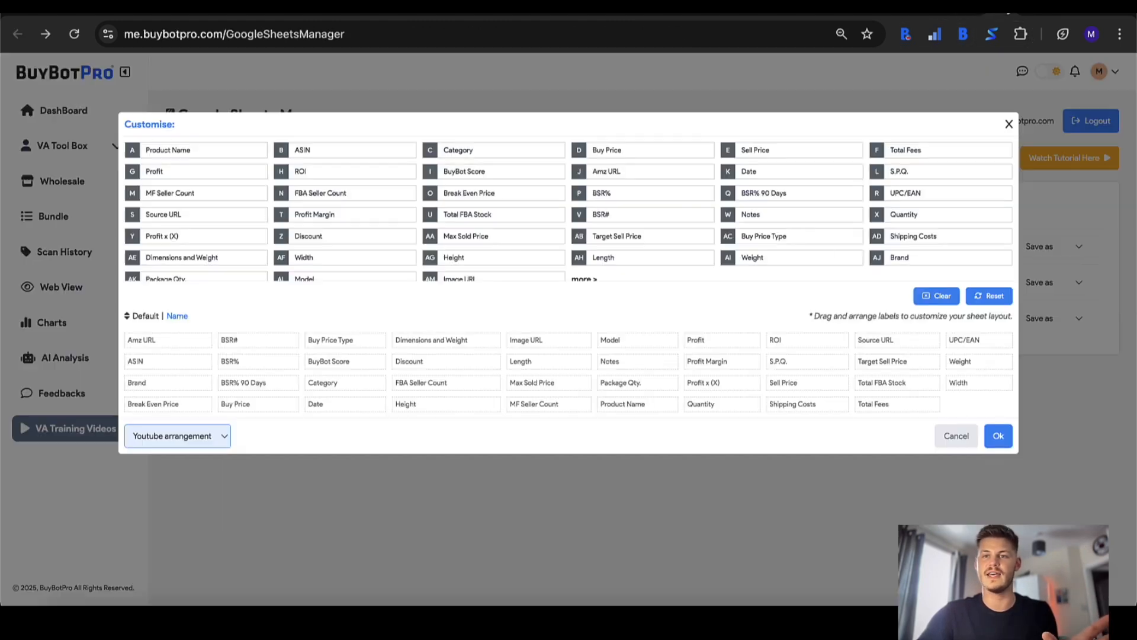